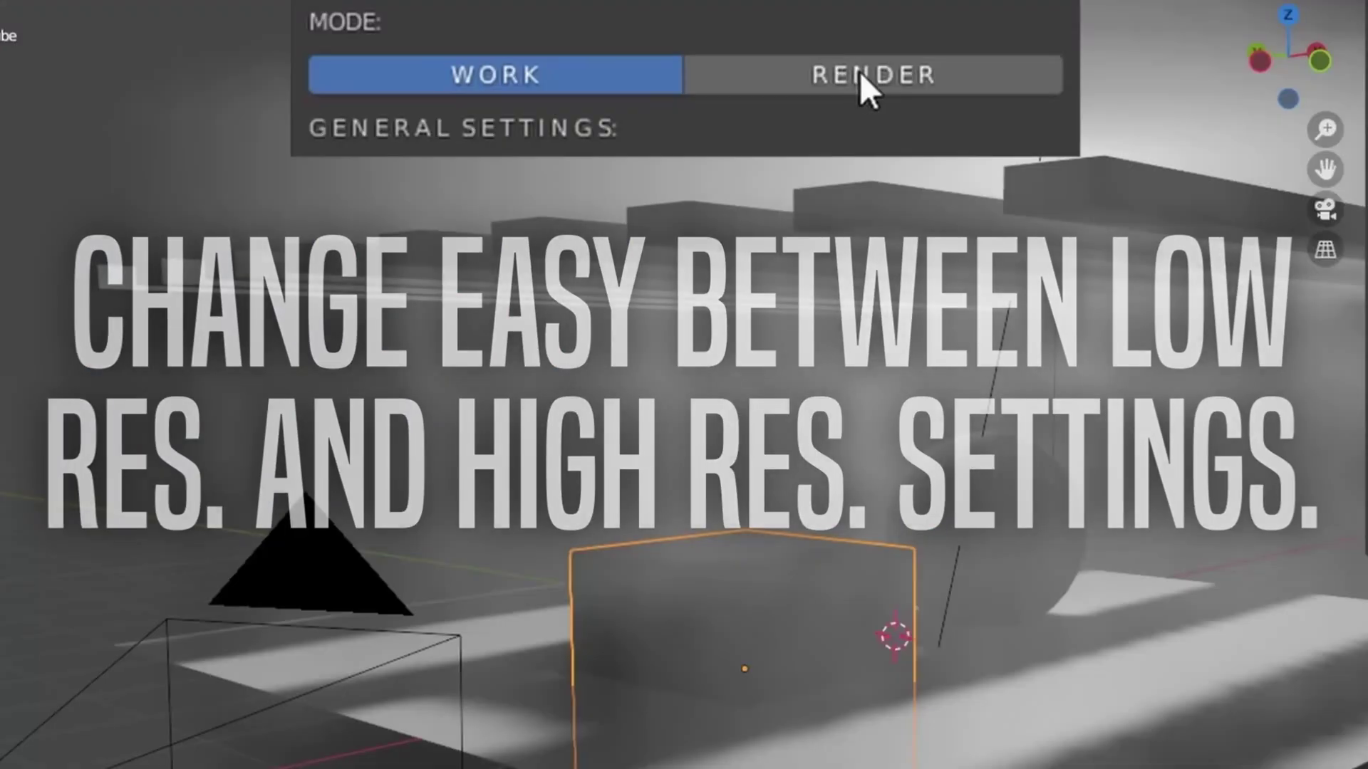
Switch the scene between Render and Work quality three times to compare them.
left_click(859, 74)
left_click(567, 73)
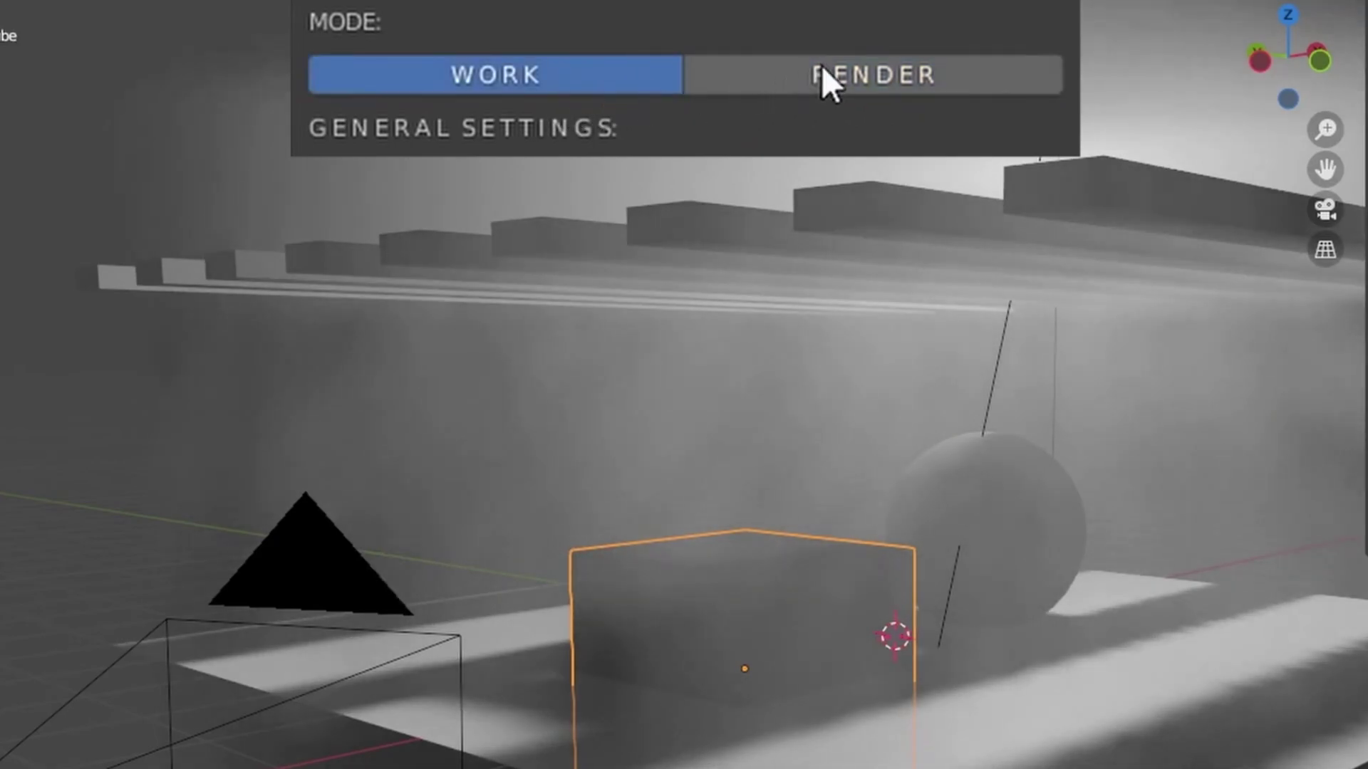
left_click(822, 68)
left_click(586, 72)
left_click(742, 84)
left_click(577, 74)
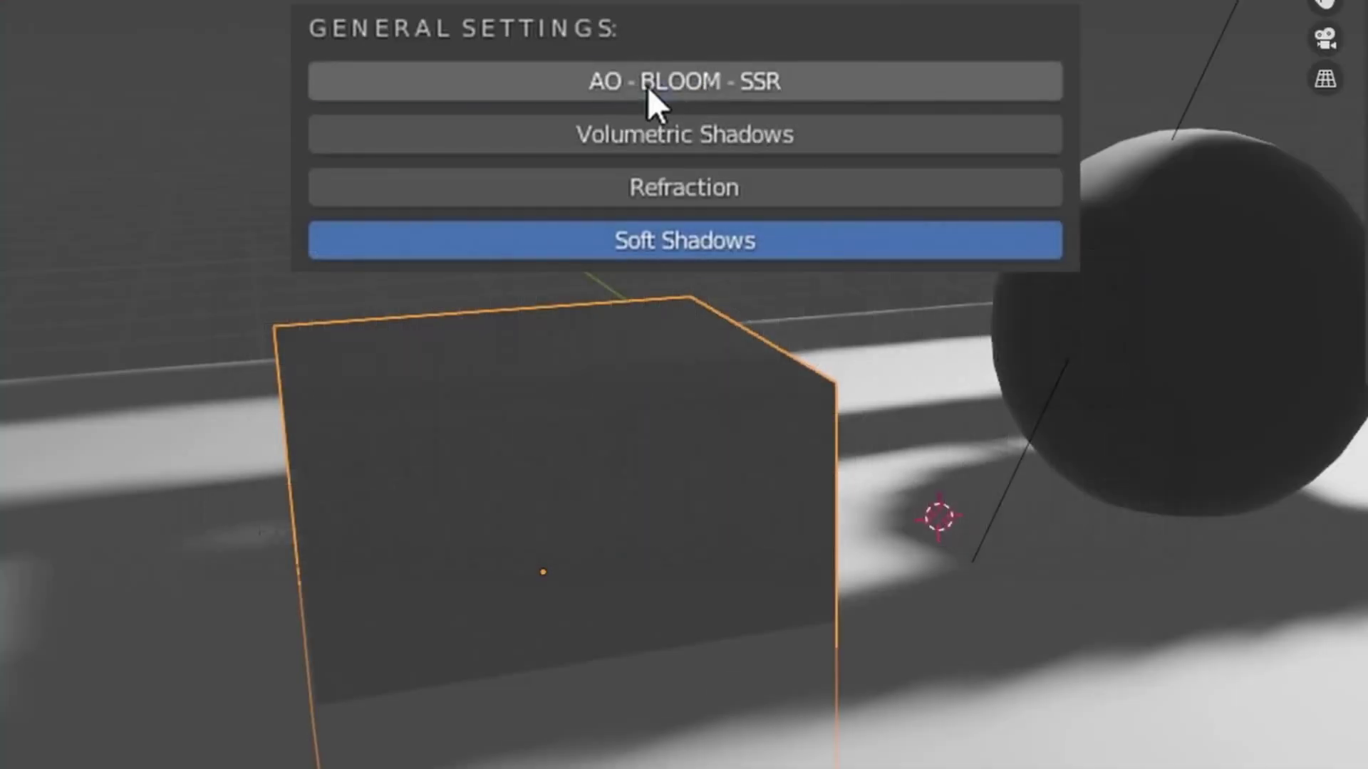
Enable AO, bloom, SSR and refraction, and set Shadow Cube Size to 2048.
left_click(648, 87)
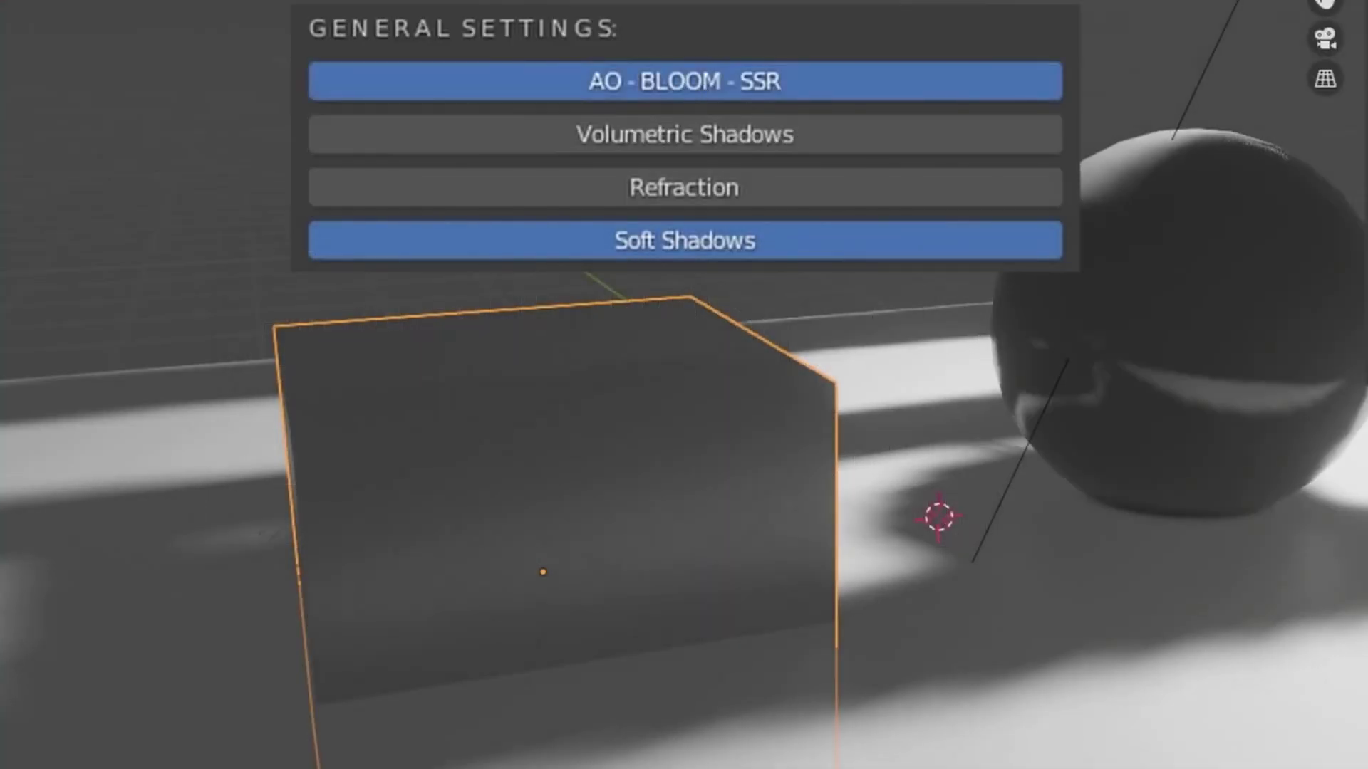
left_click(712, 201)
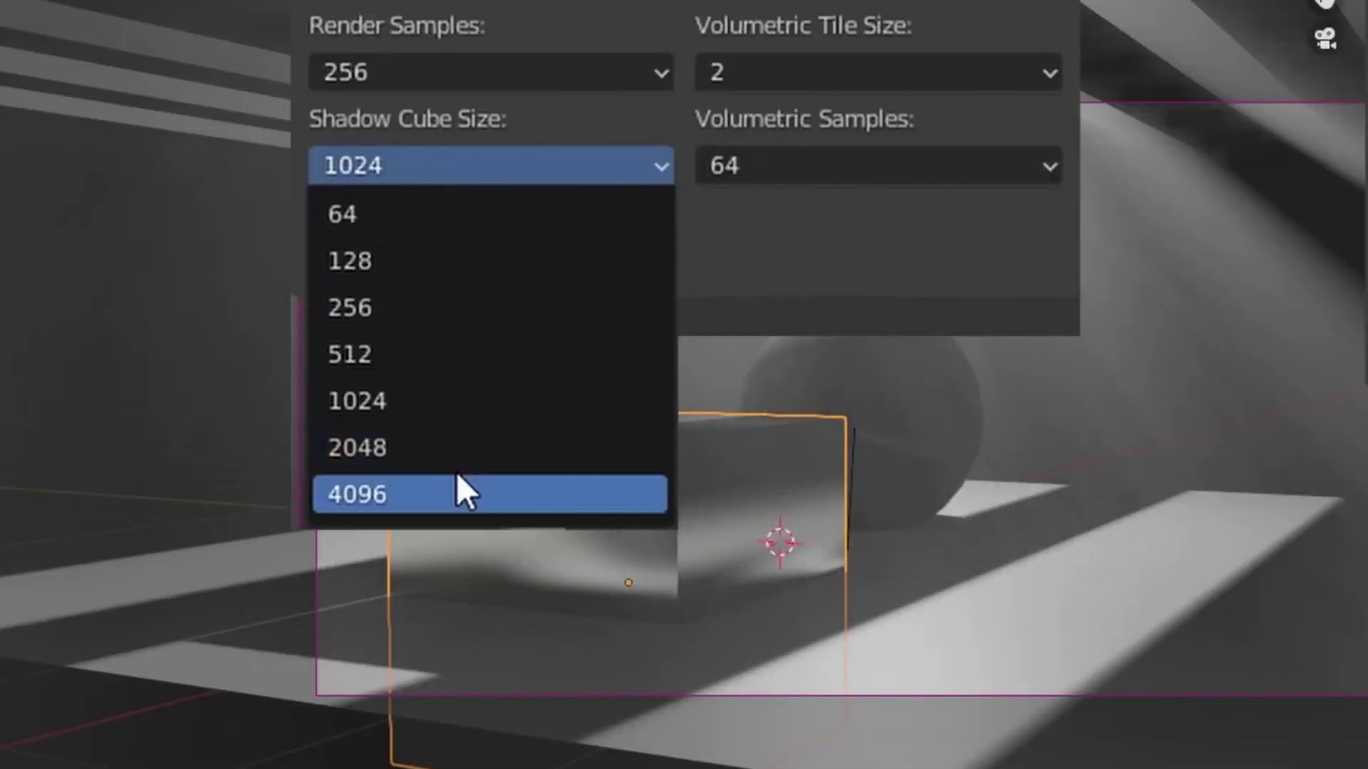
left_click(460, 446)
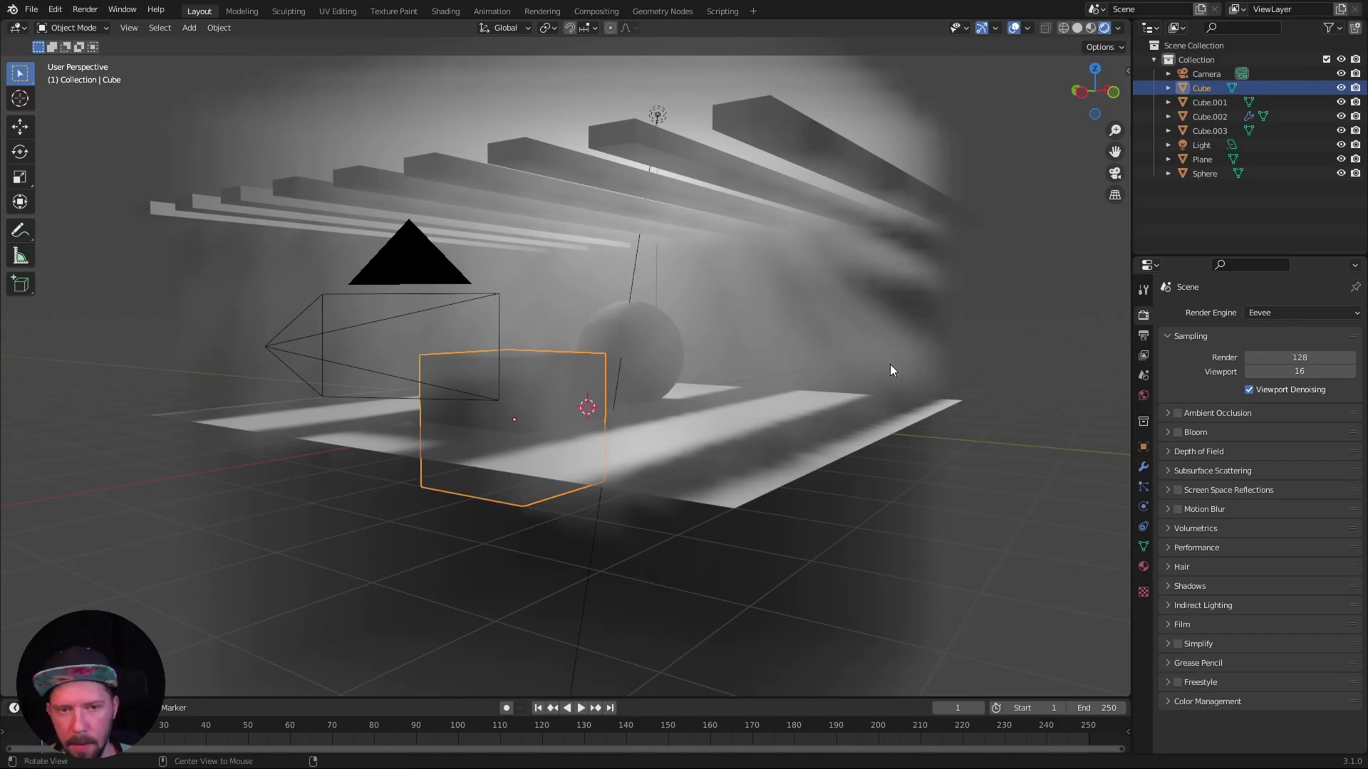
Show the Quick Render Settings sidebar with N, try Render mode, then return to Work.
left_click_drag(912, 358, 896, 366, "alt")
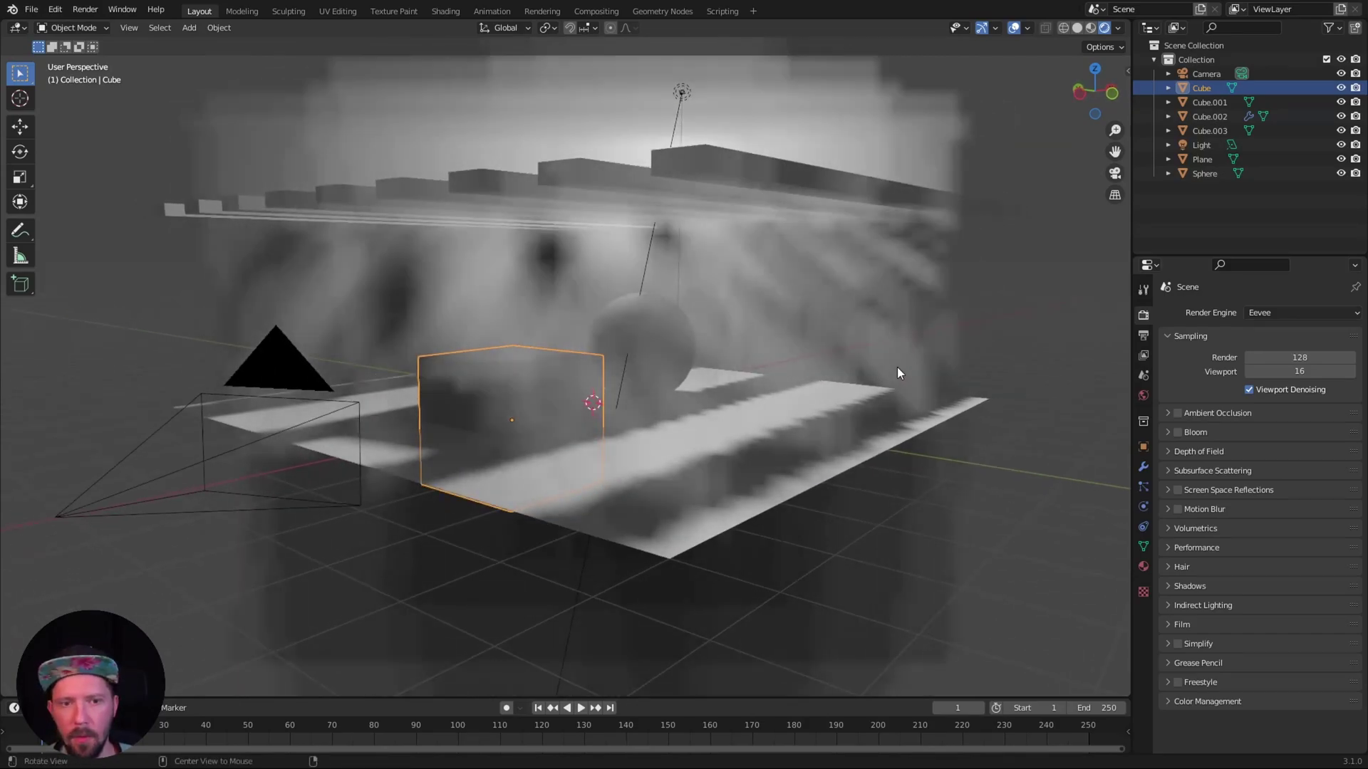
key("n")
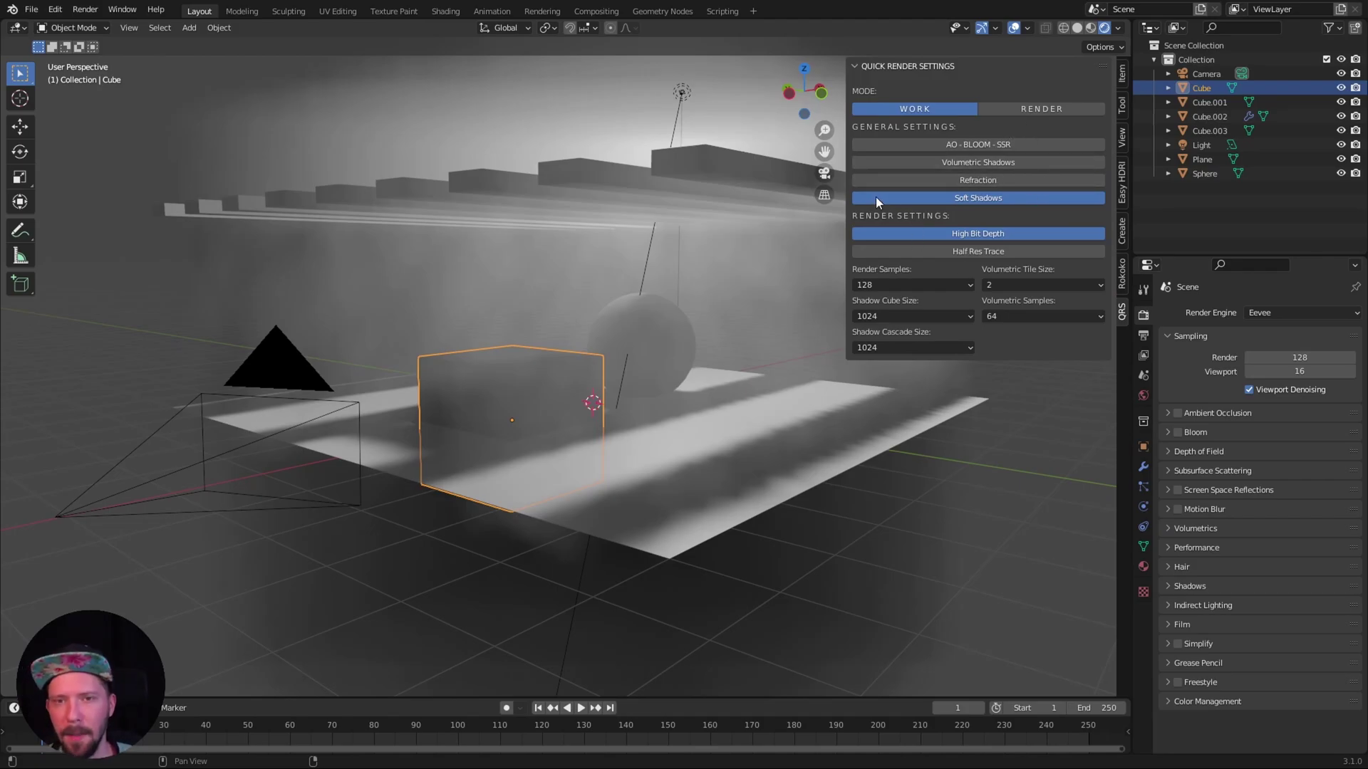
left_click(1034, 111)
left_click(938, 108)
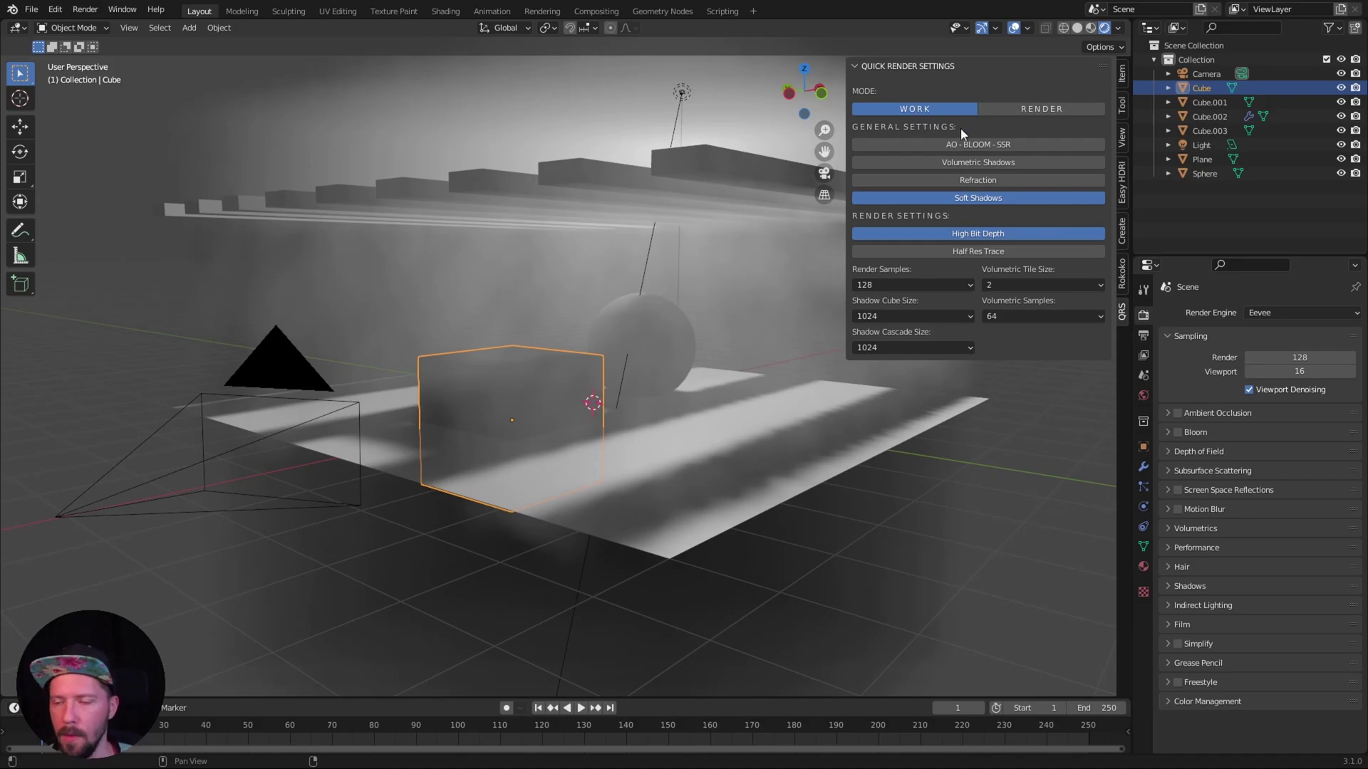
Hide the Cube.003 fog volume in the outliner and move closer to the cube and sphere.
left_click(1341, 116)
left_click(1341, 116)
left_click(1341, 130)
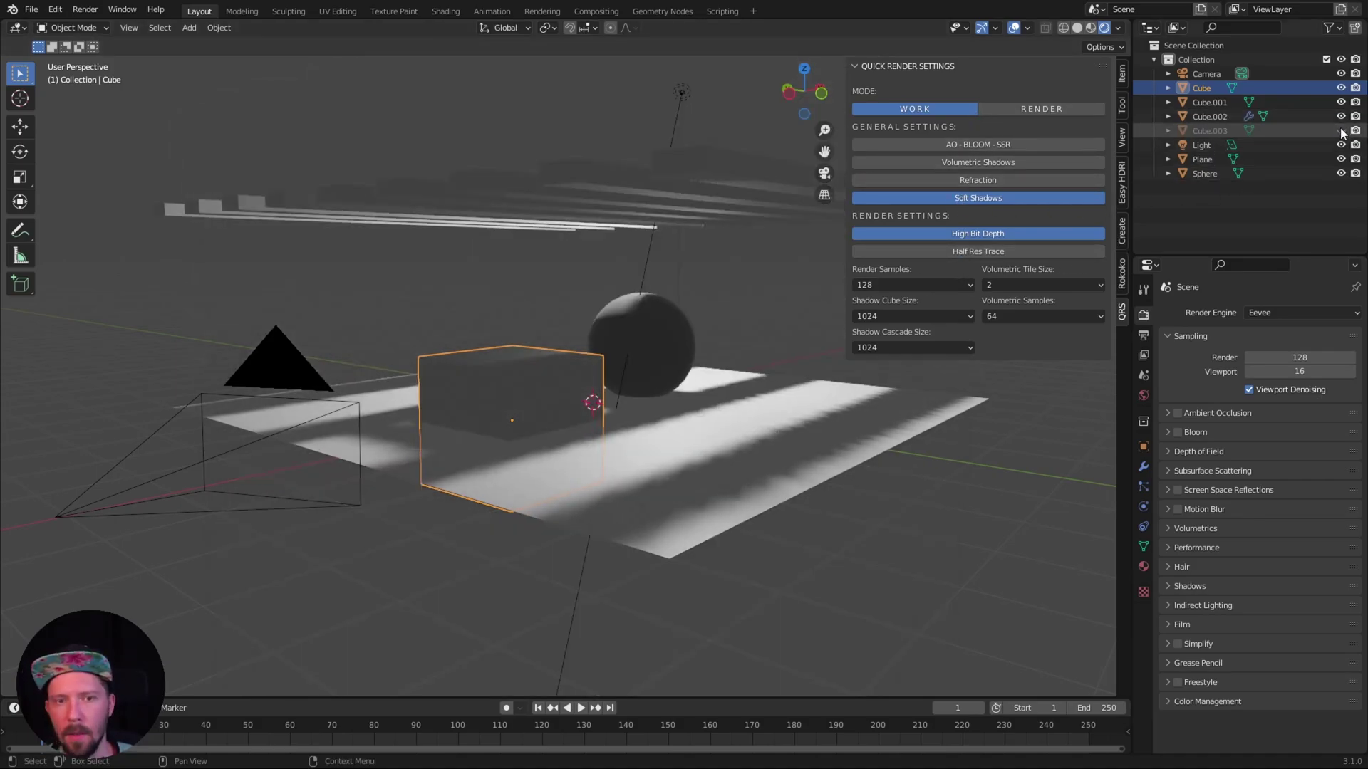
middle_click_drag(808, 465, 836, 507)
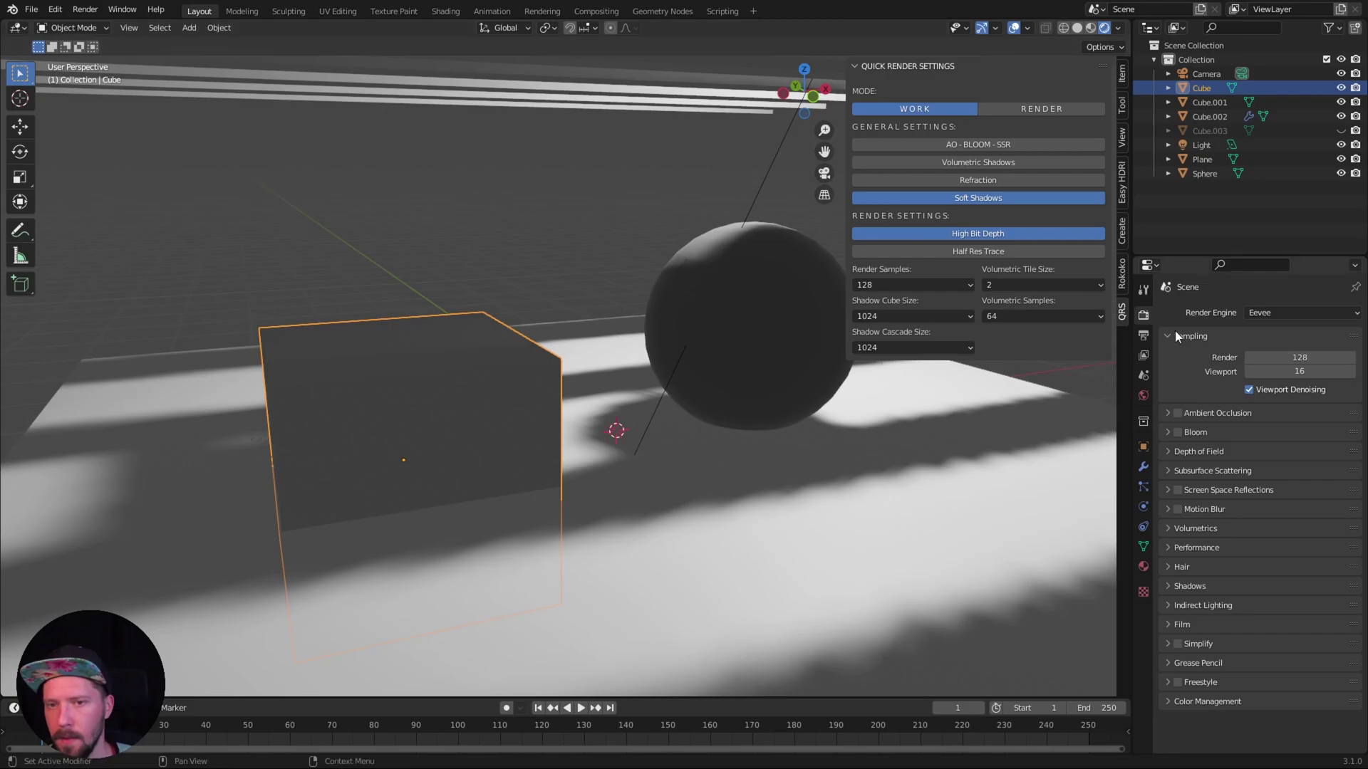
Enable AO, bloom, SSR and refraction so the pink cube turns glassy.
left_click(962, 145)
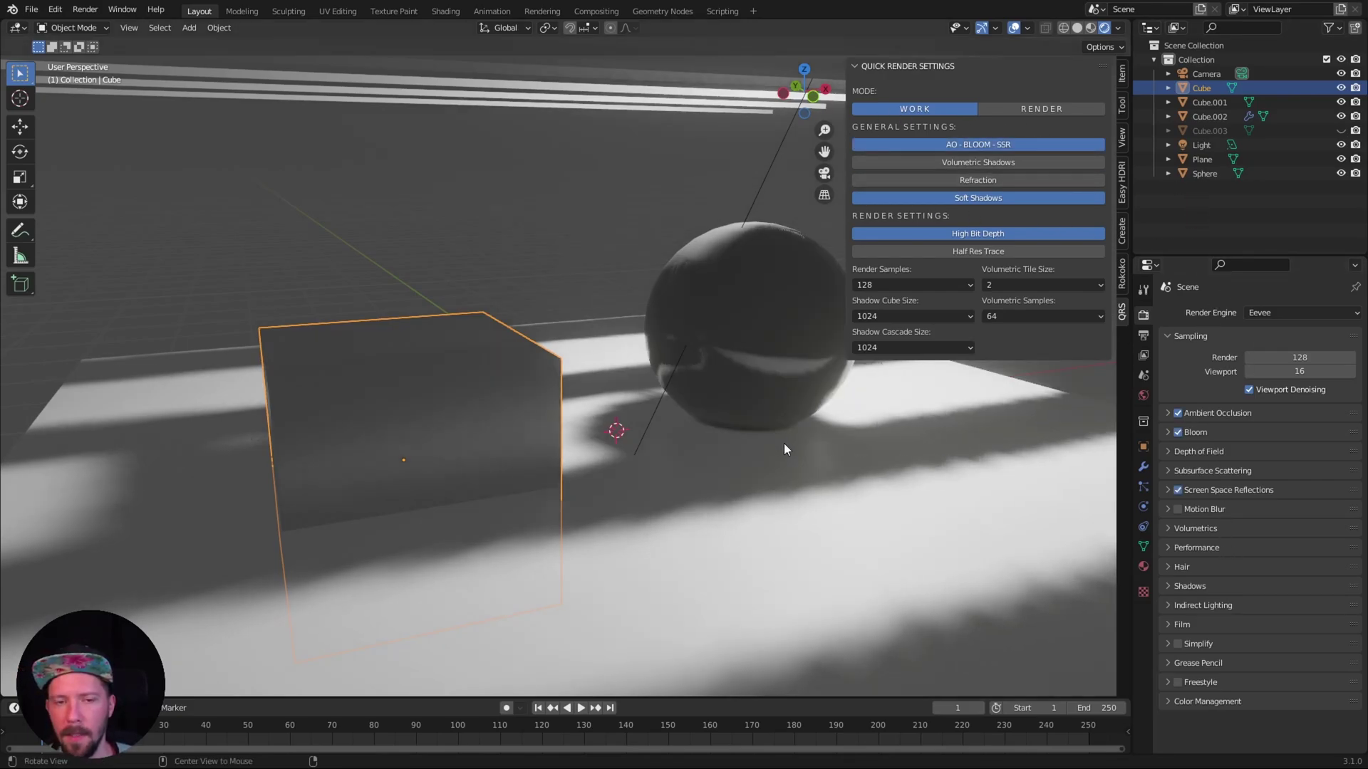
middle_click_drag(783, 443, 976, 199)
left_click(983, 180)
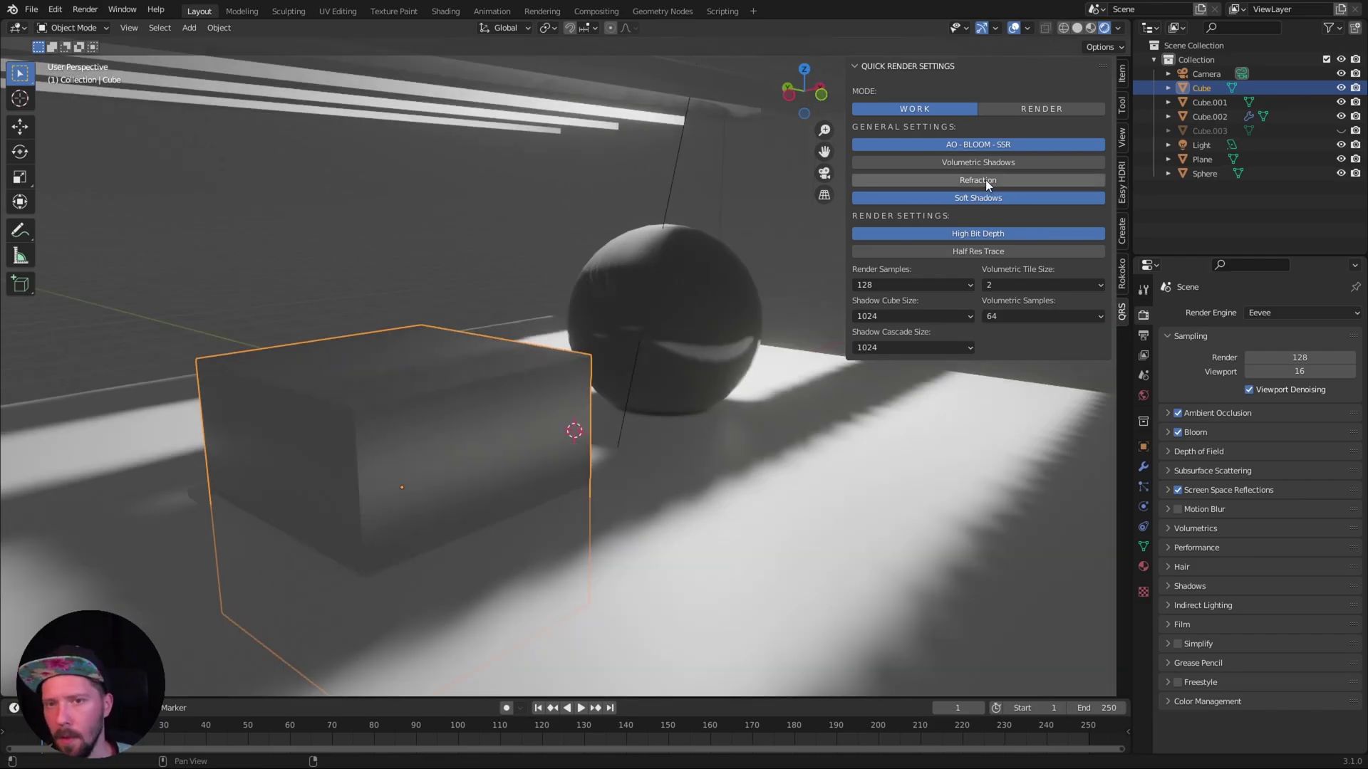
middle_click_drag(883, 399, 524, 444)
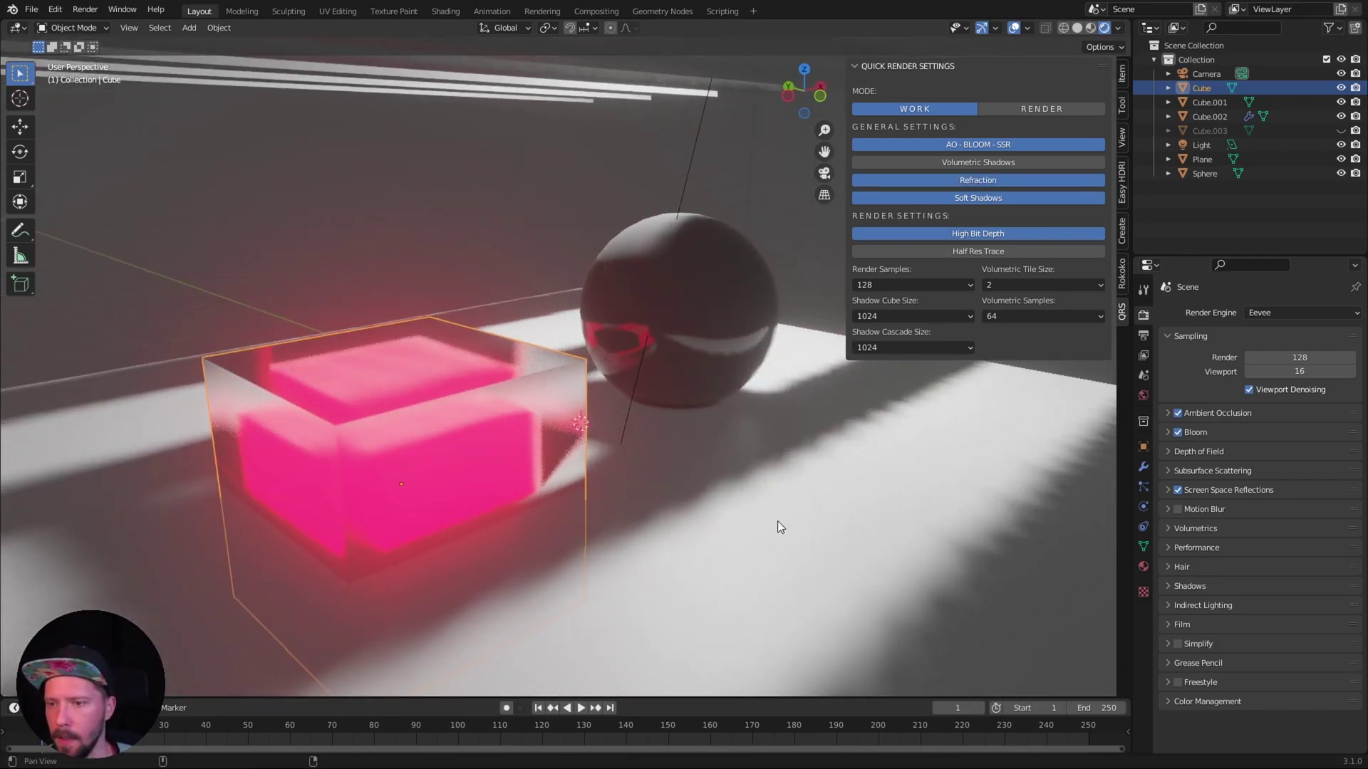
middle_click_drag(776, 520, 790, 463, "shift")
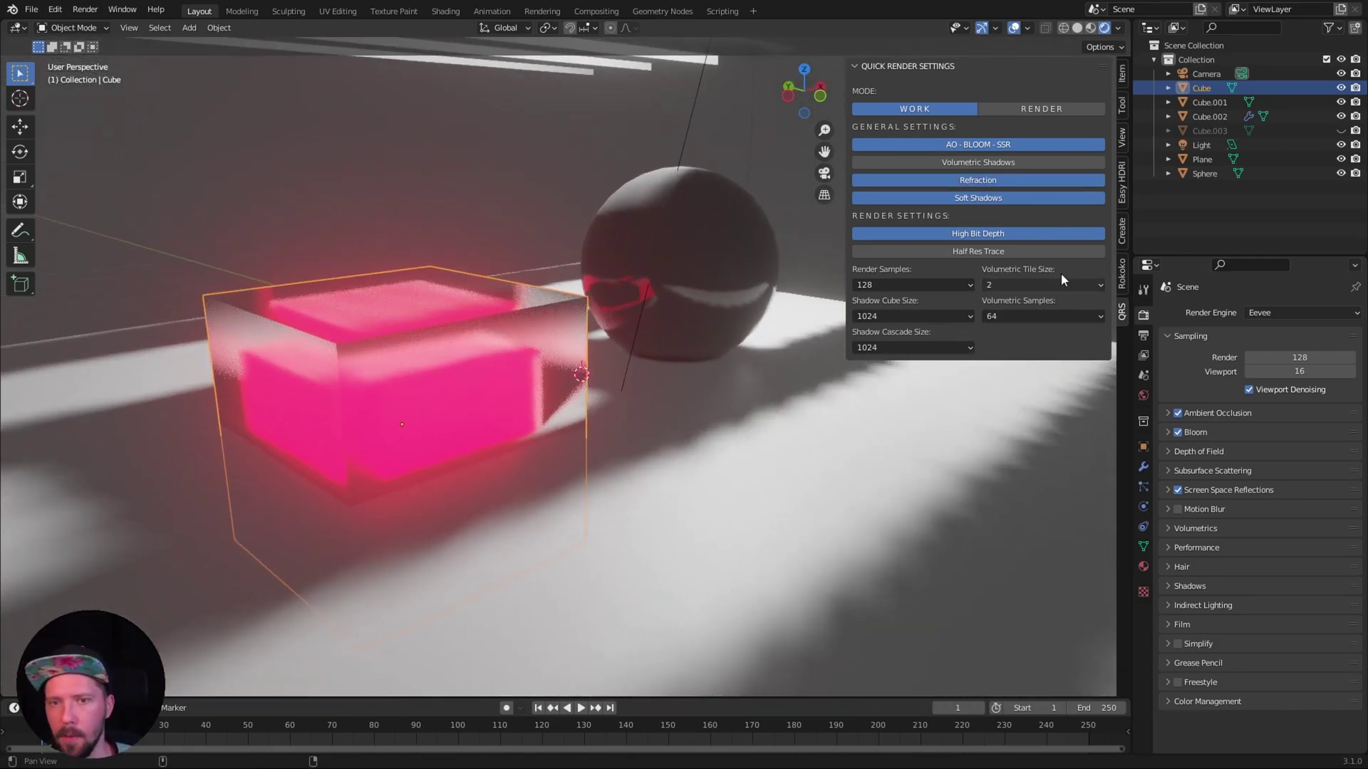
Compare soft shadows off and on, leave them on, and view through the scene camera.
left_click(991, 196)
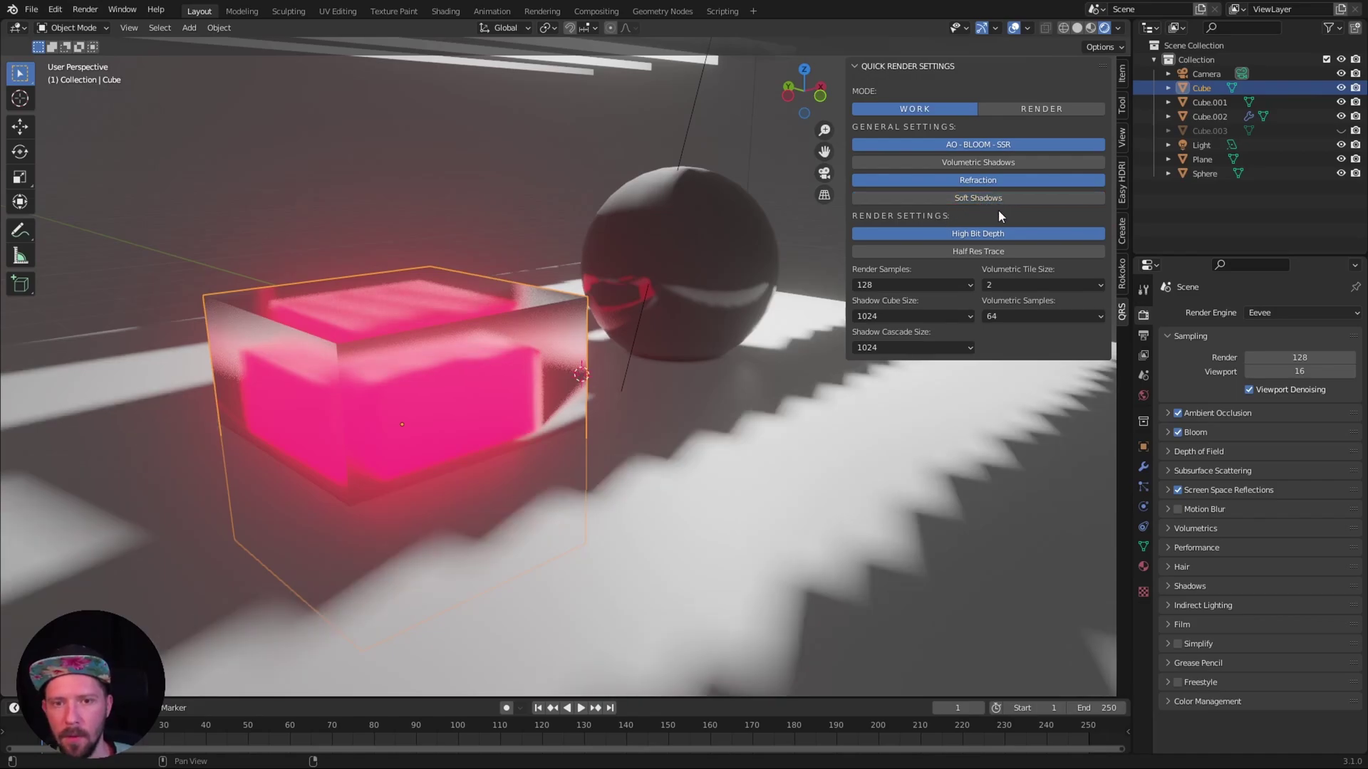
left_click(1001, 201)
left_click(990, 201)
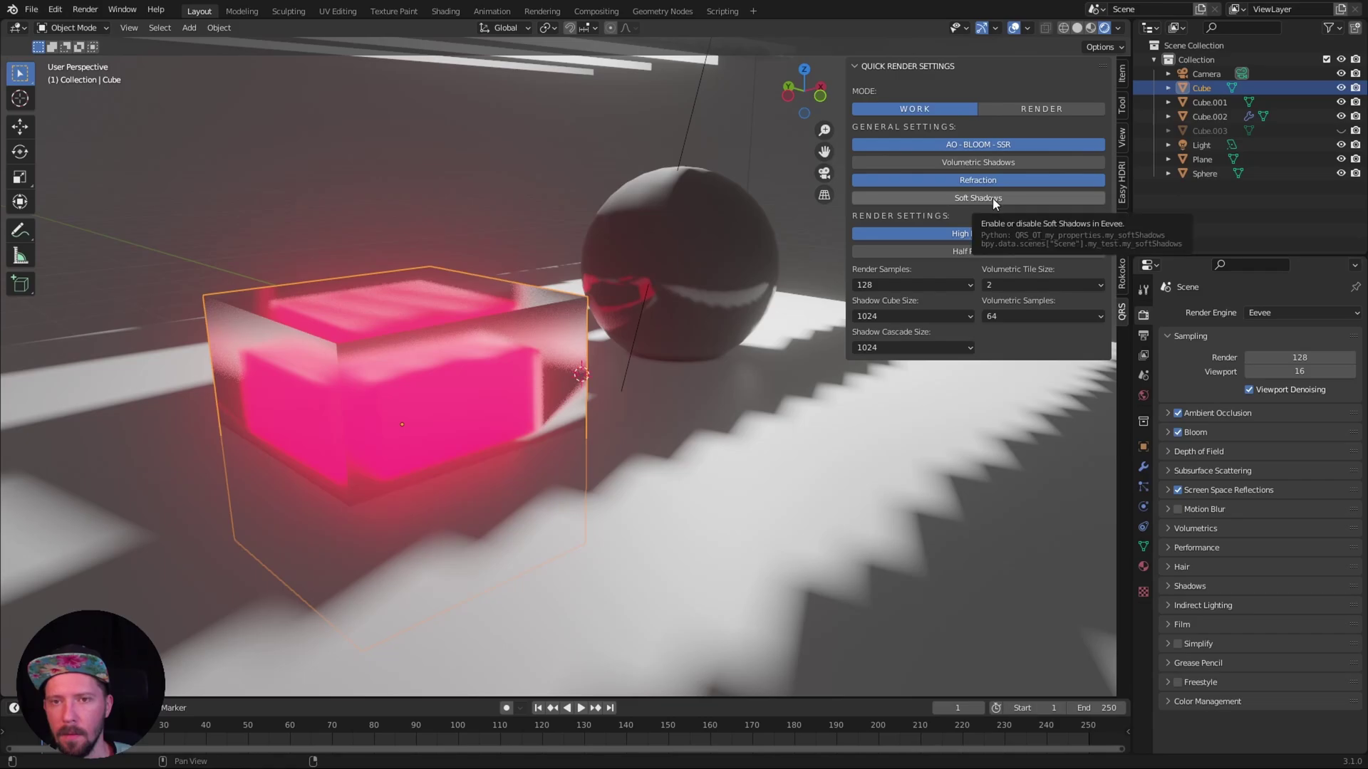
left_click(985, 199)
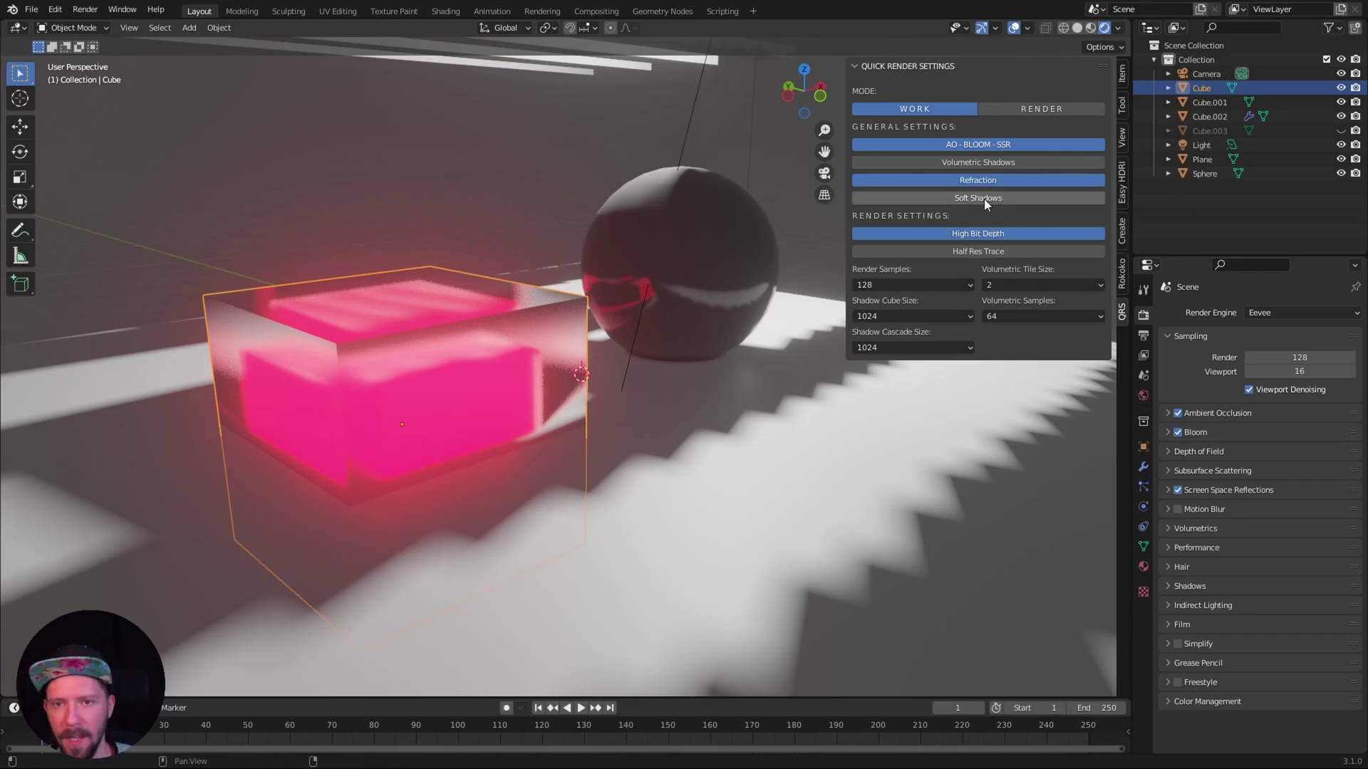
middle_click_drag(771, 474, 822, 465)
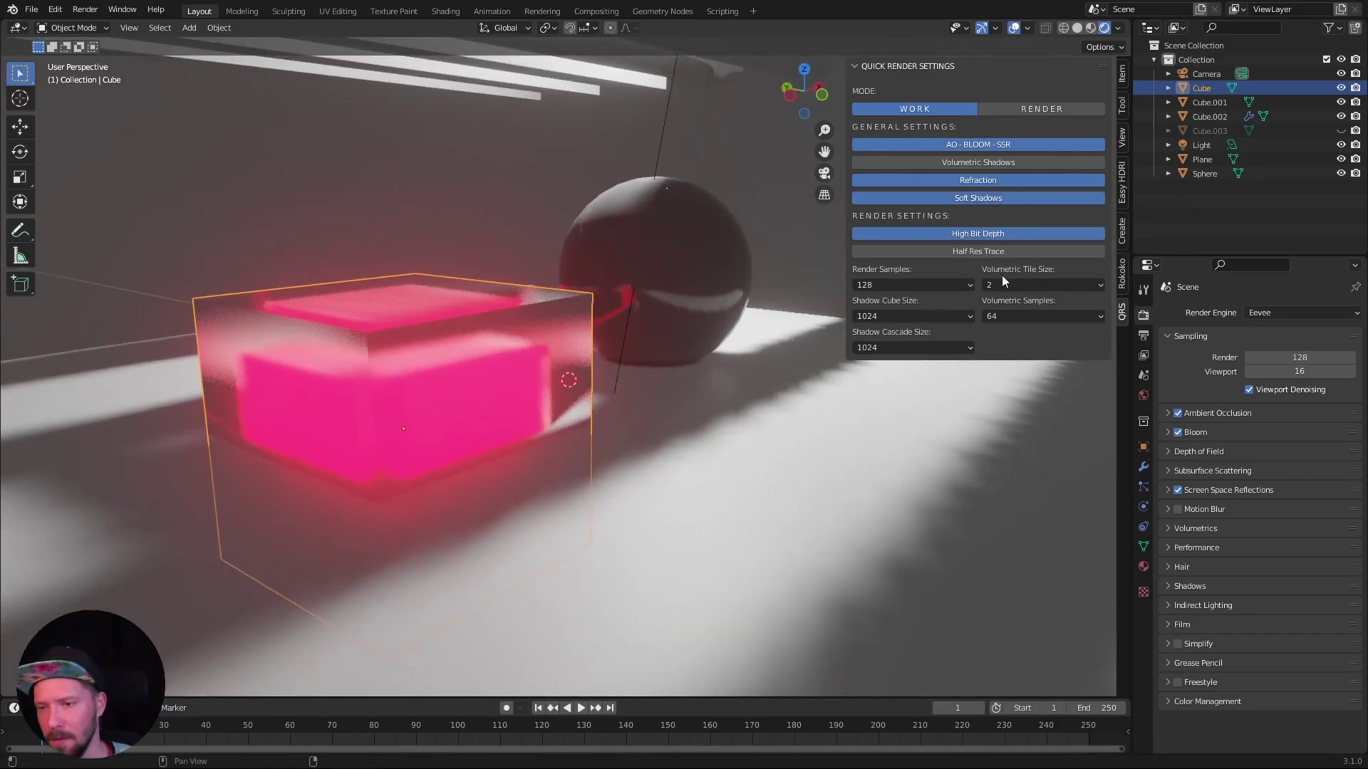
key("KP_0")
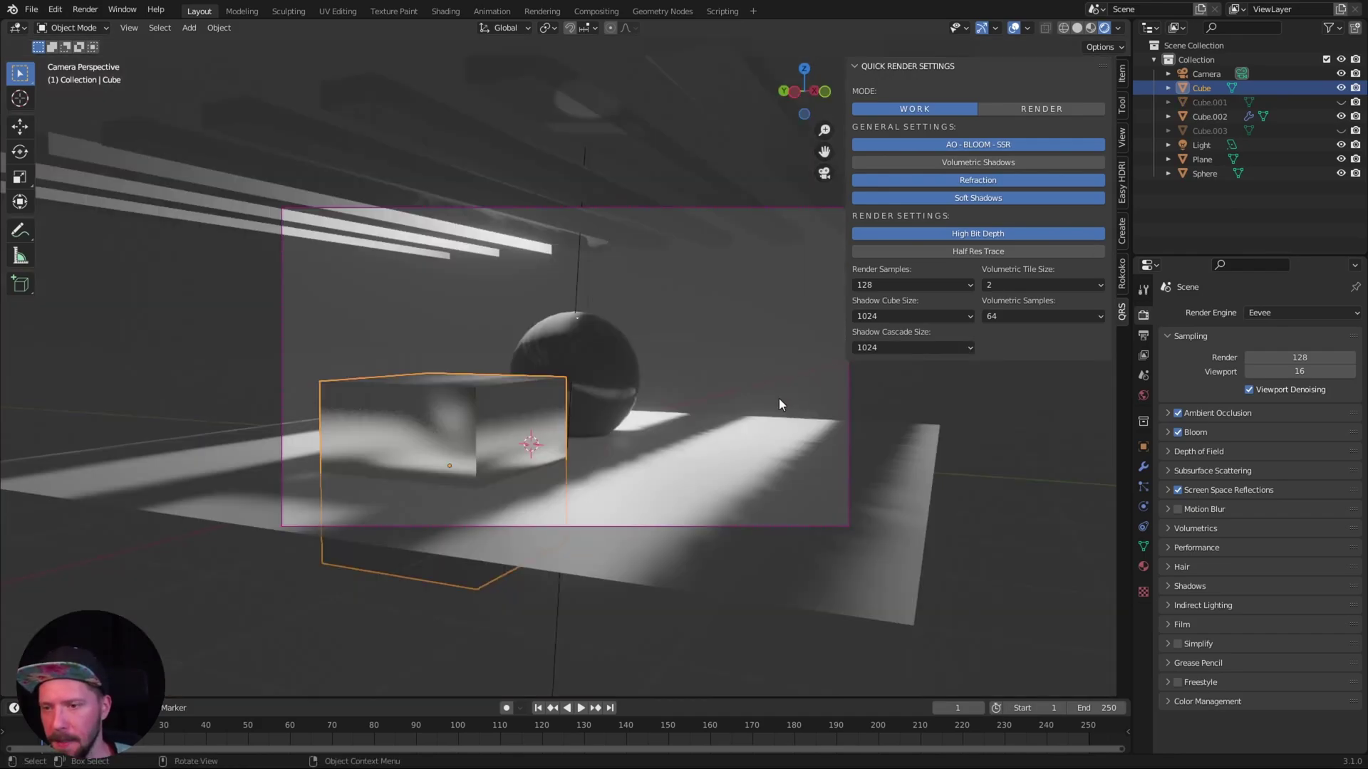
Show the Cube.003 fog volume again, switch QRS to Render mode, and enable volumetric shadows.
left_click(1340, 131)
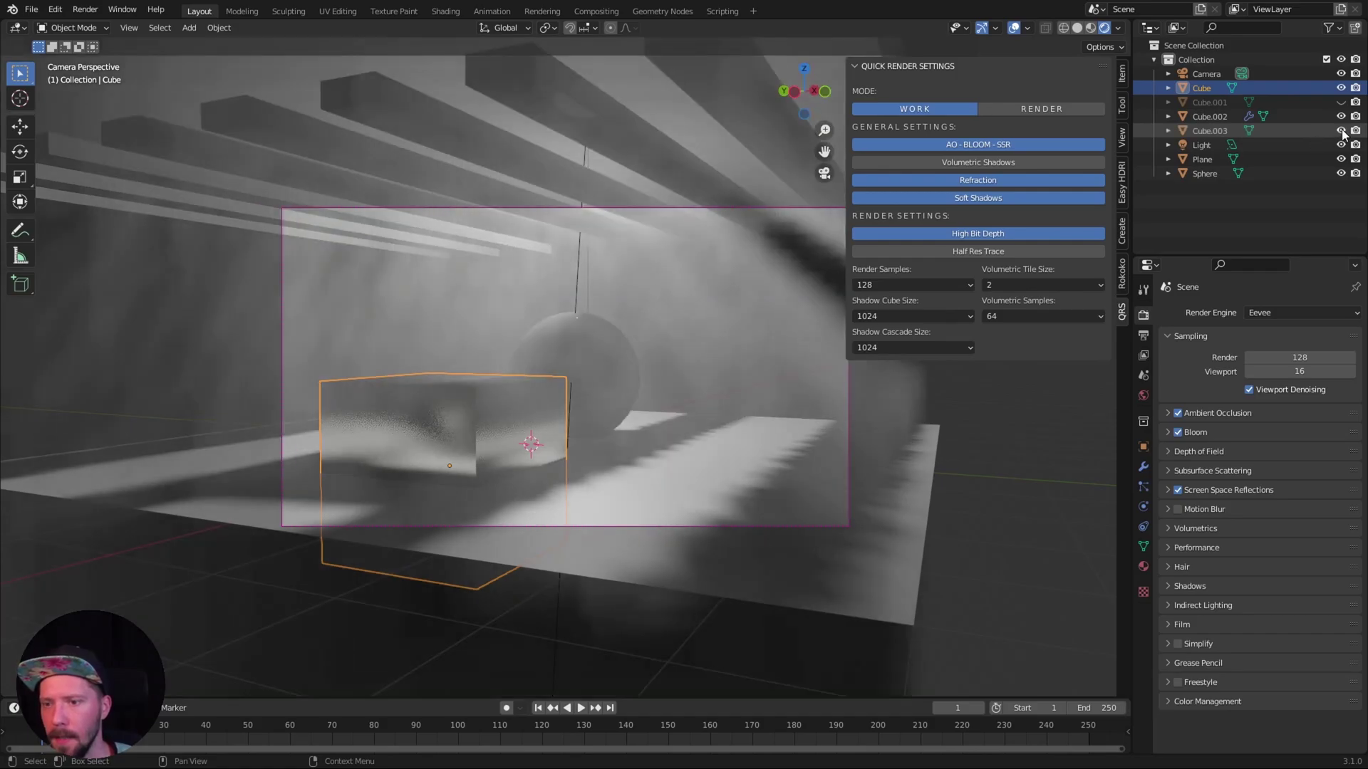
left_click(947, 169)
left_click(1029, 108)
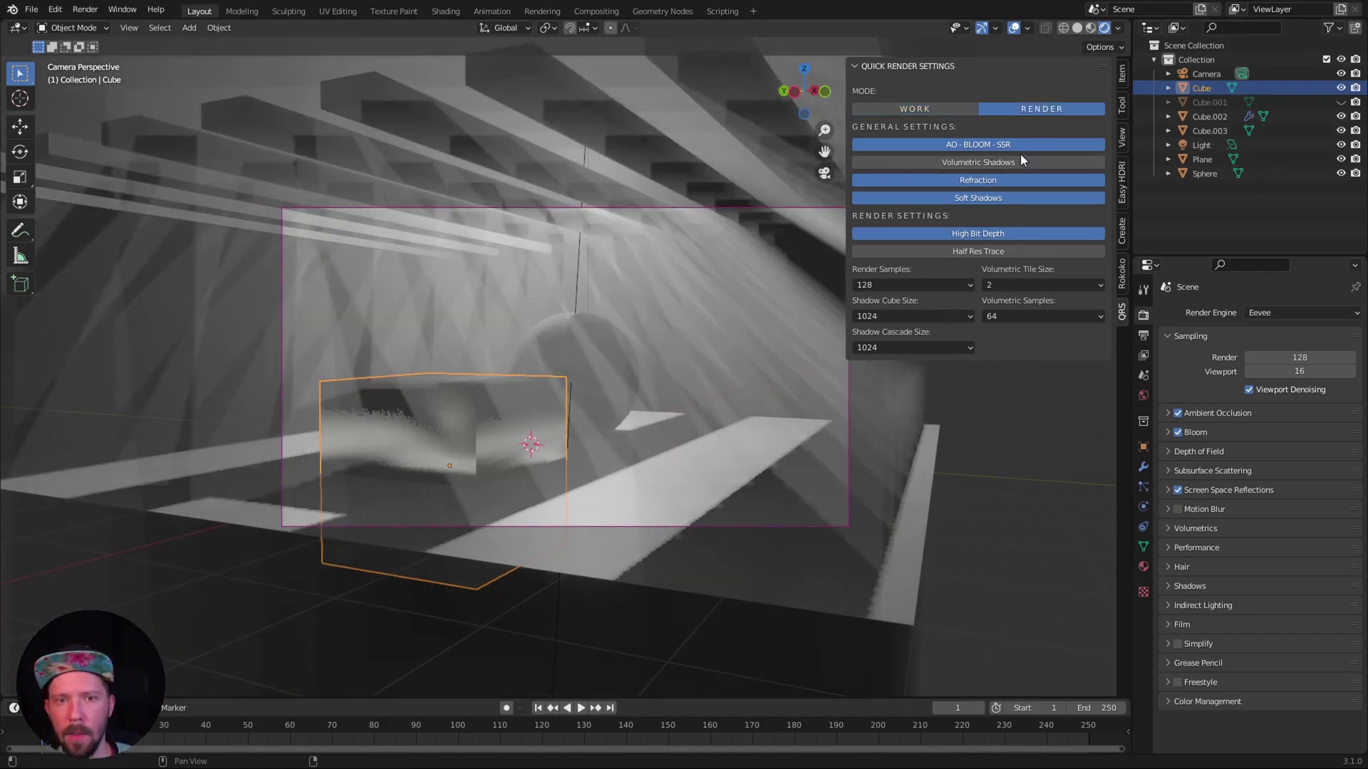
left_click(967, 163)
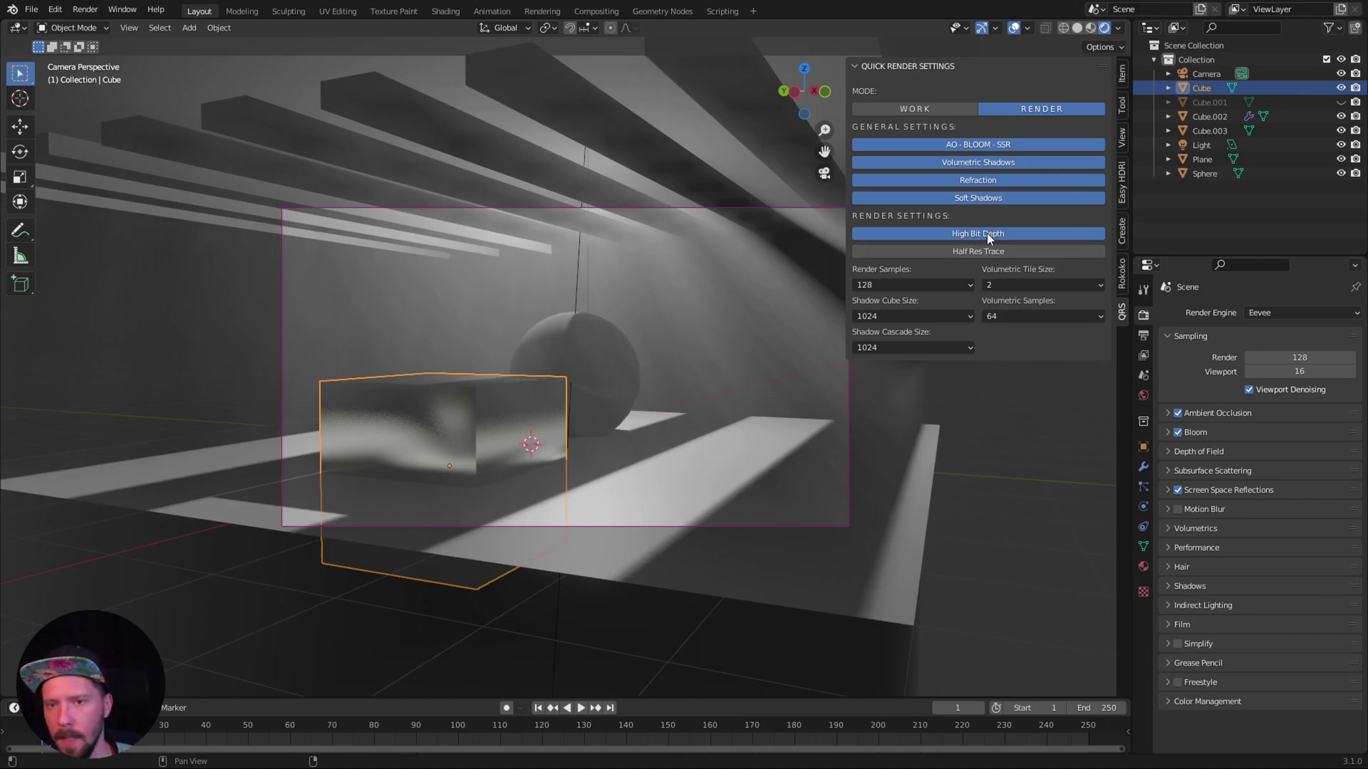
left_click(1169, 586)
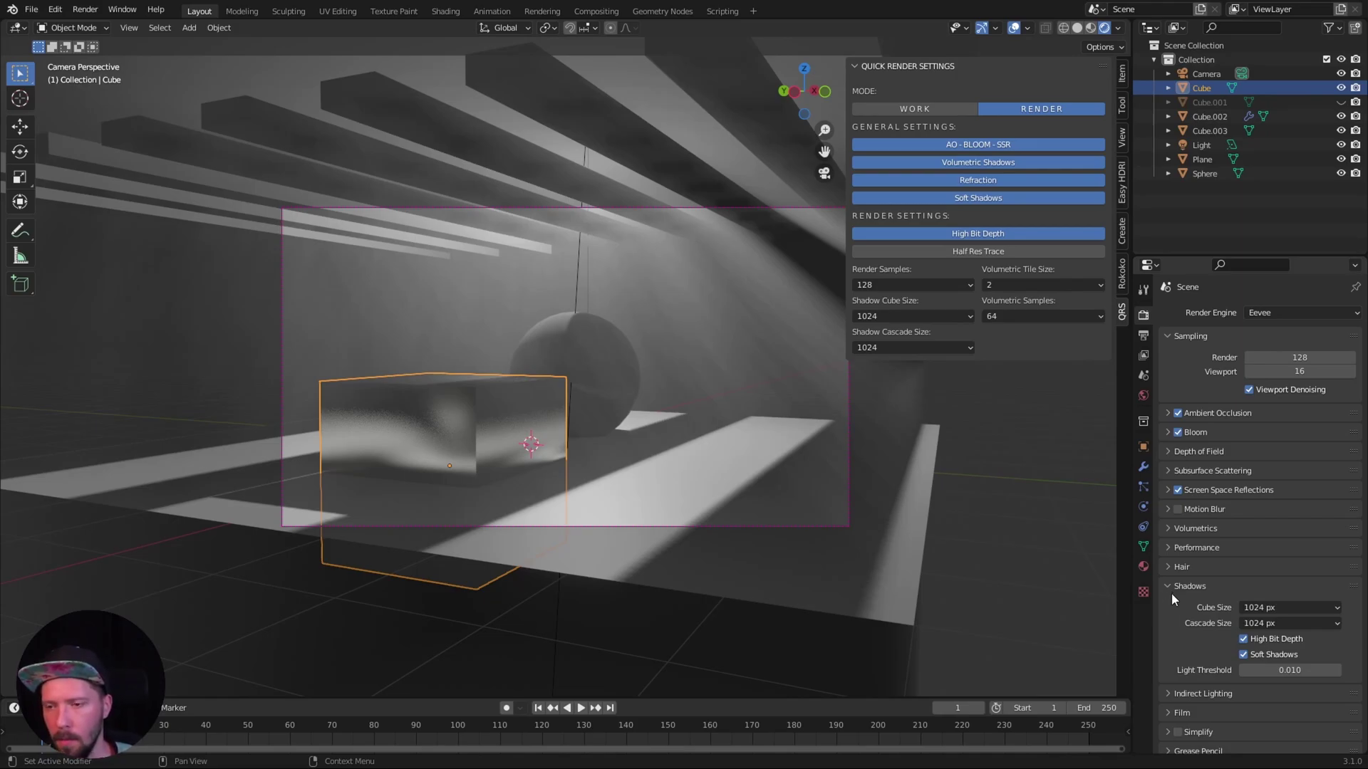
left_click(1168, 586)
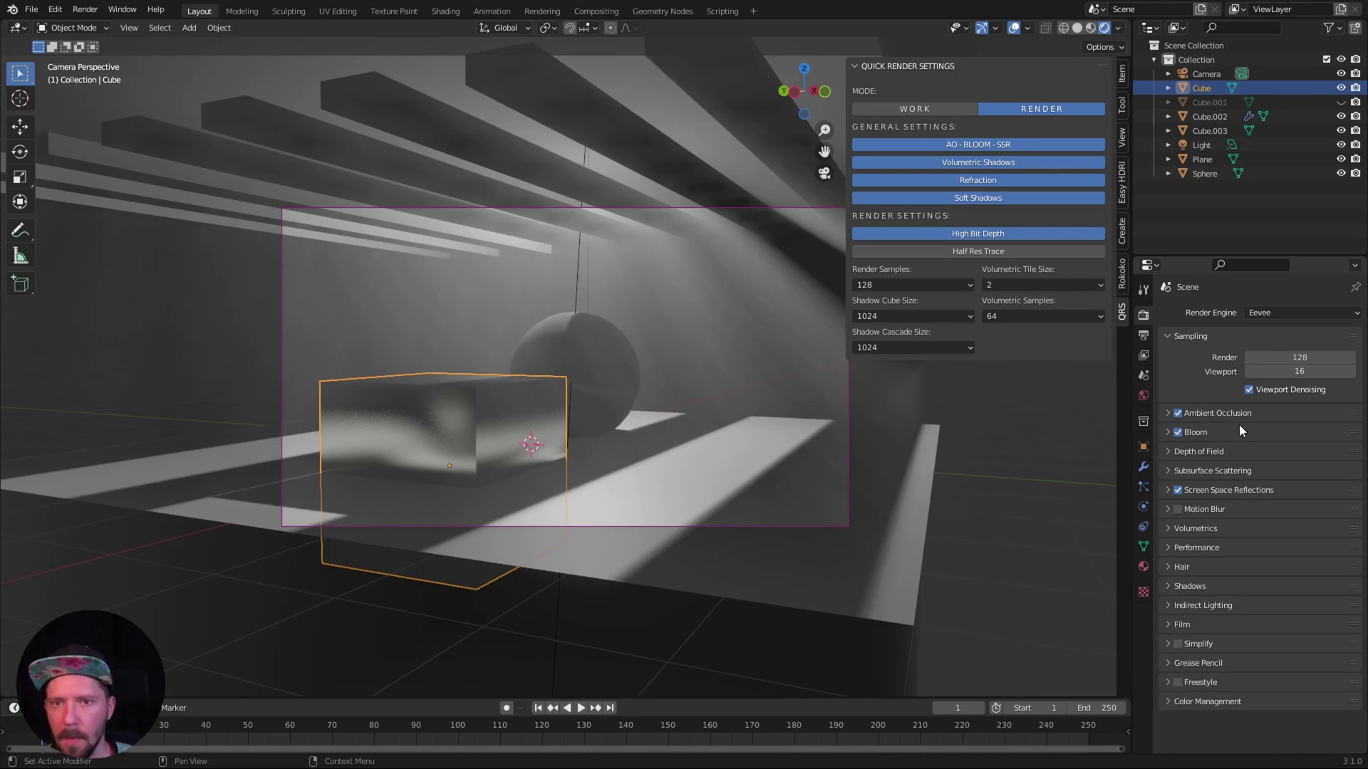
left_click(1167, 490)
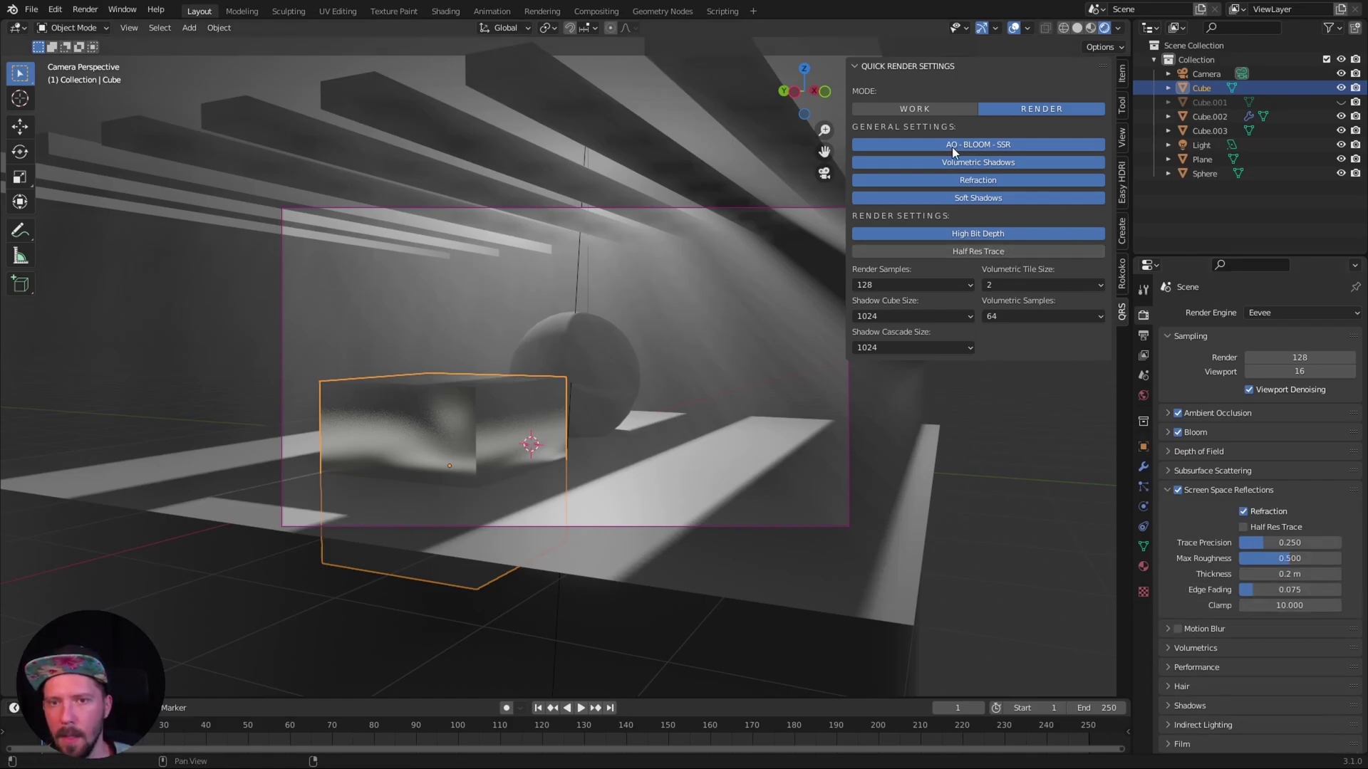
left_click(947, 107)
left_click(1054, 109)
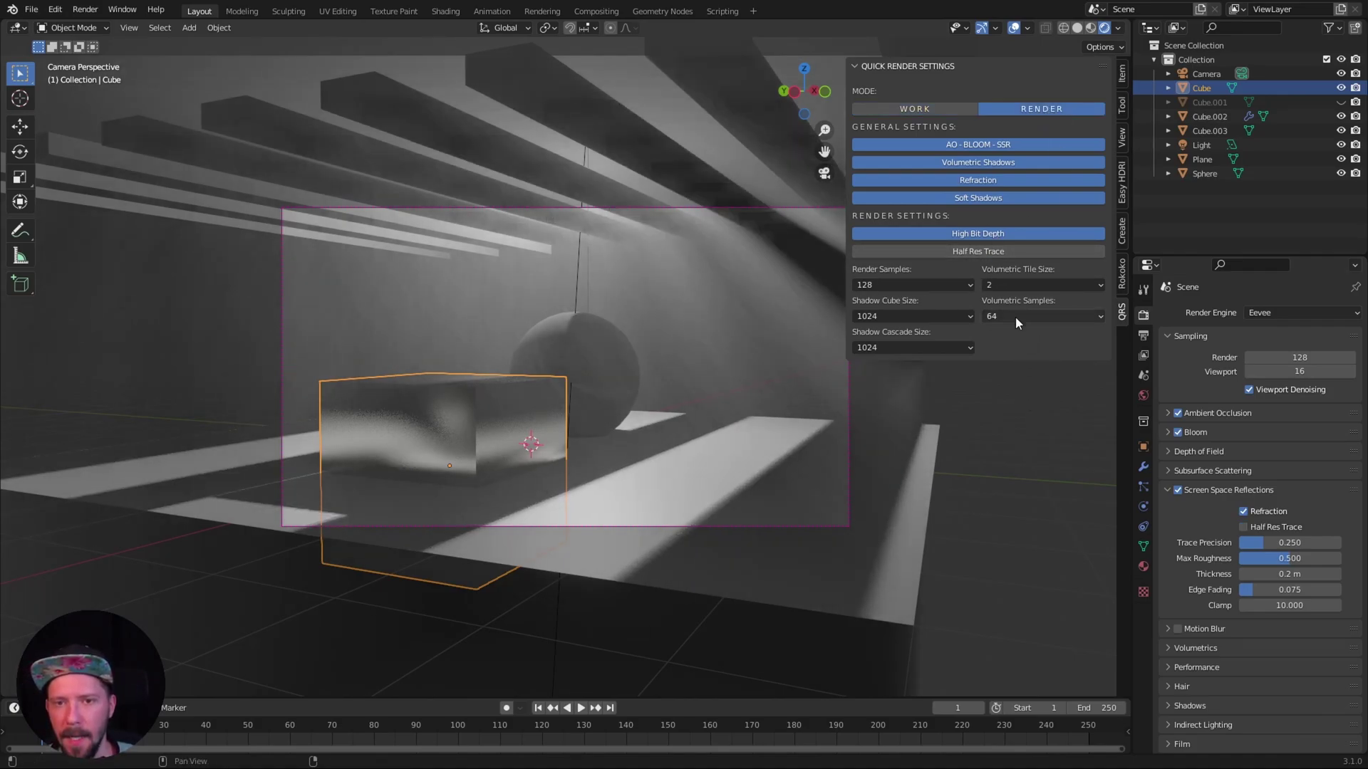
left_click(1167, 490)
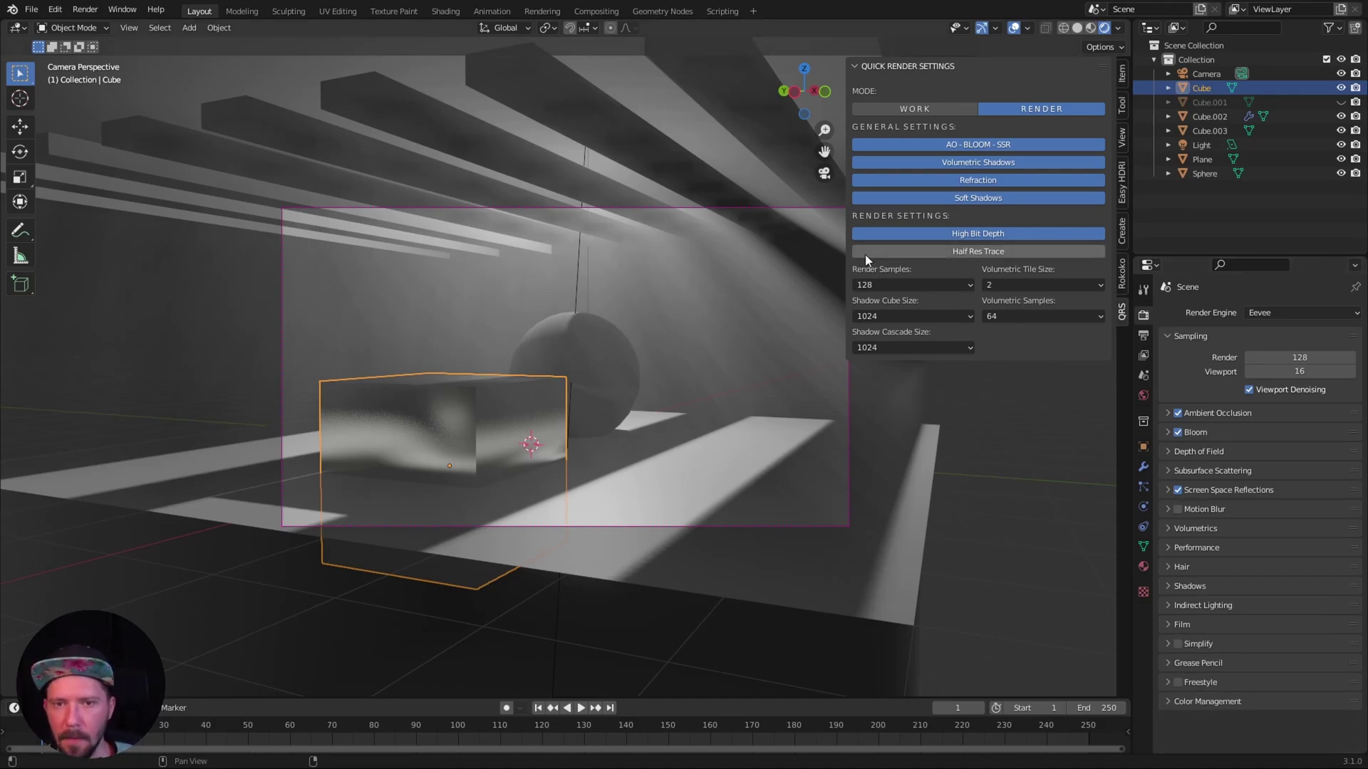
Set Render Samples to 256 and Shadow Cube Size to 2048.
left_click(905, 284)
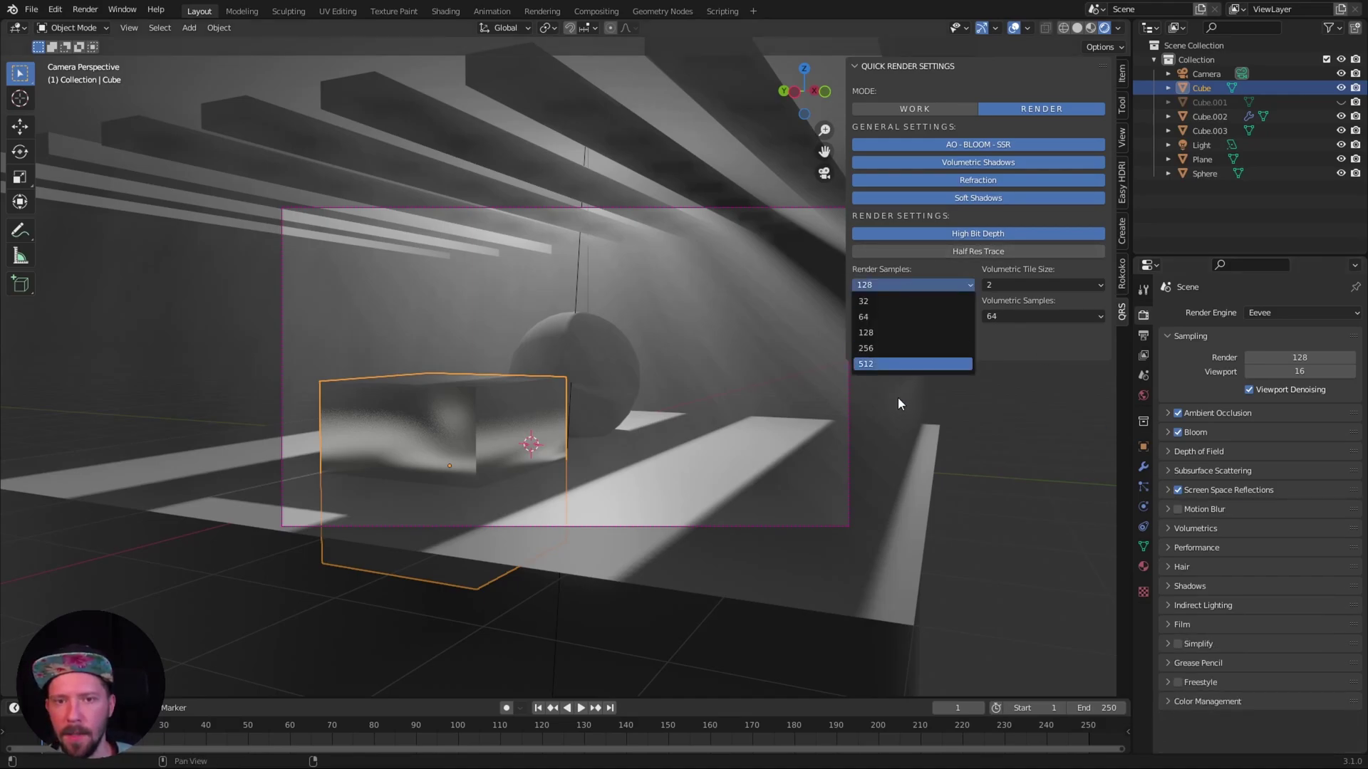
left_click(934, 346)
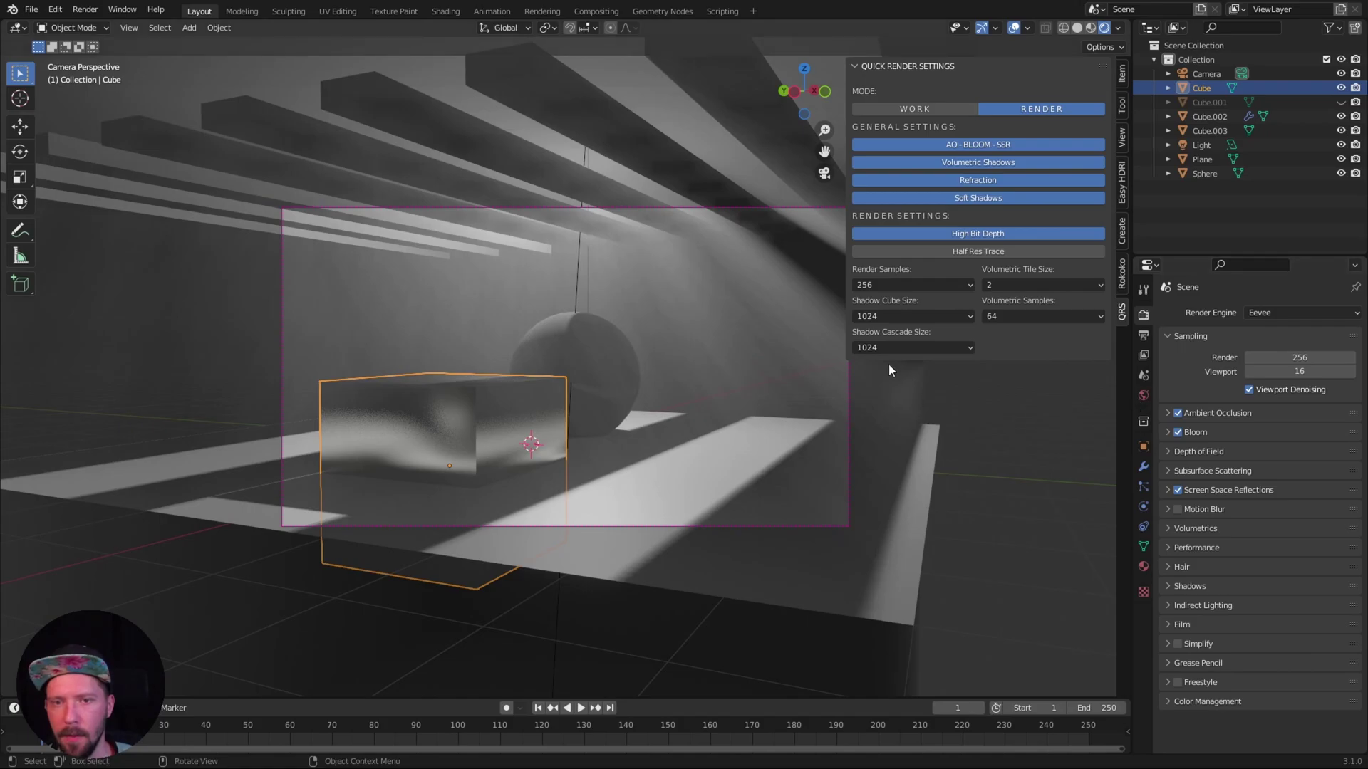
left_click(894, 317)
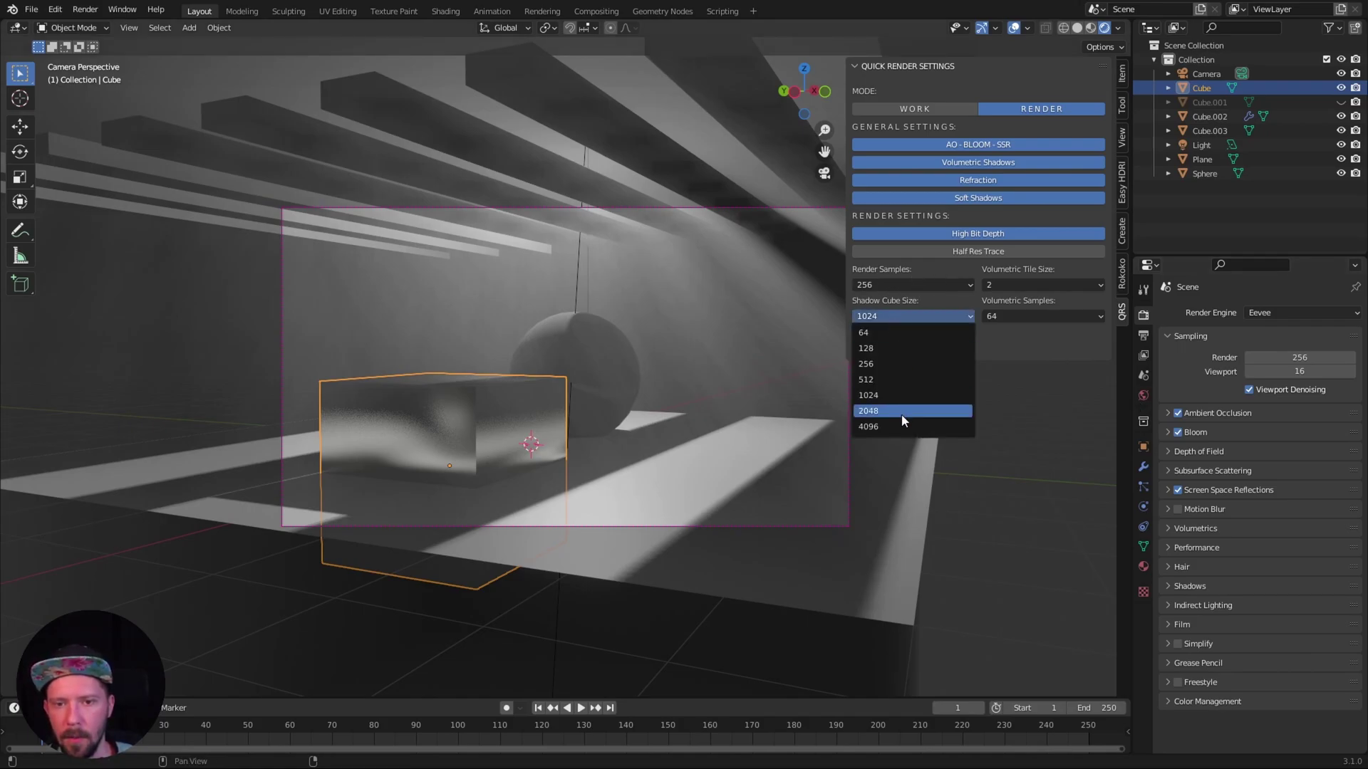
left_click(903, 411)
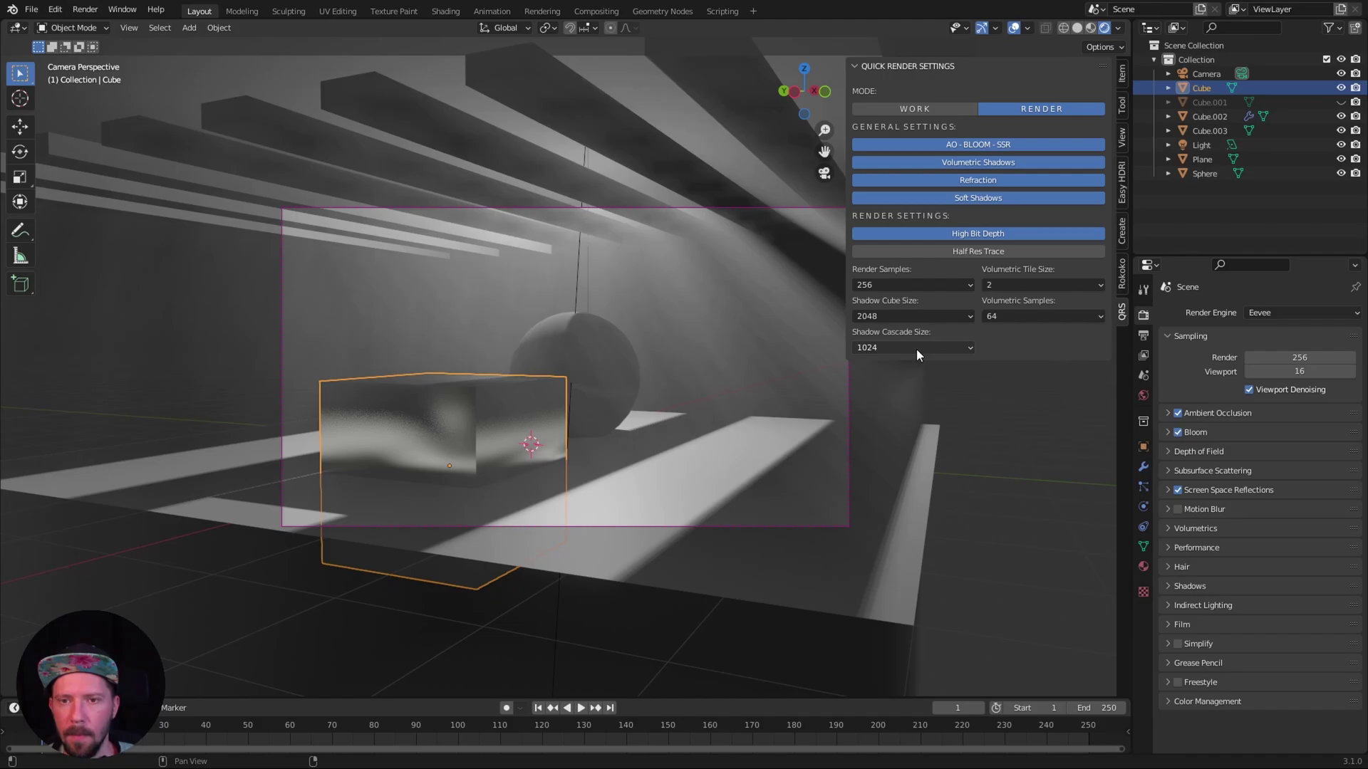
Keep Volumetric Tile Size at 2 and set Volumetric Samples to 128.
left_click(1019, 284)
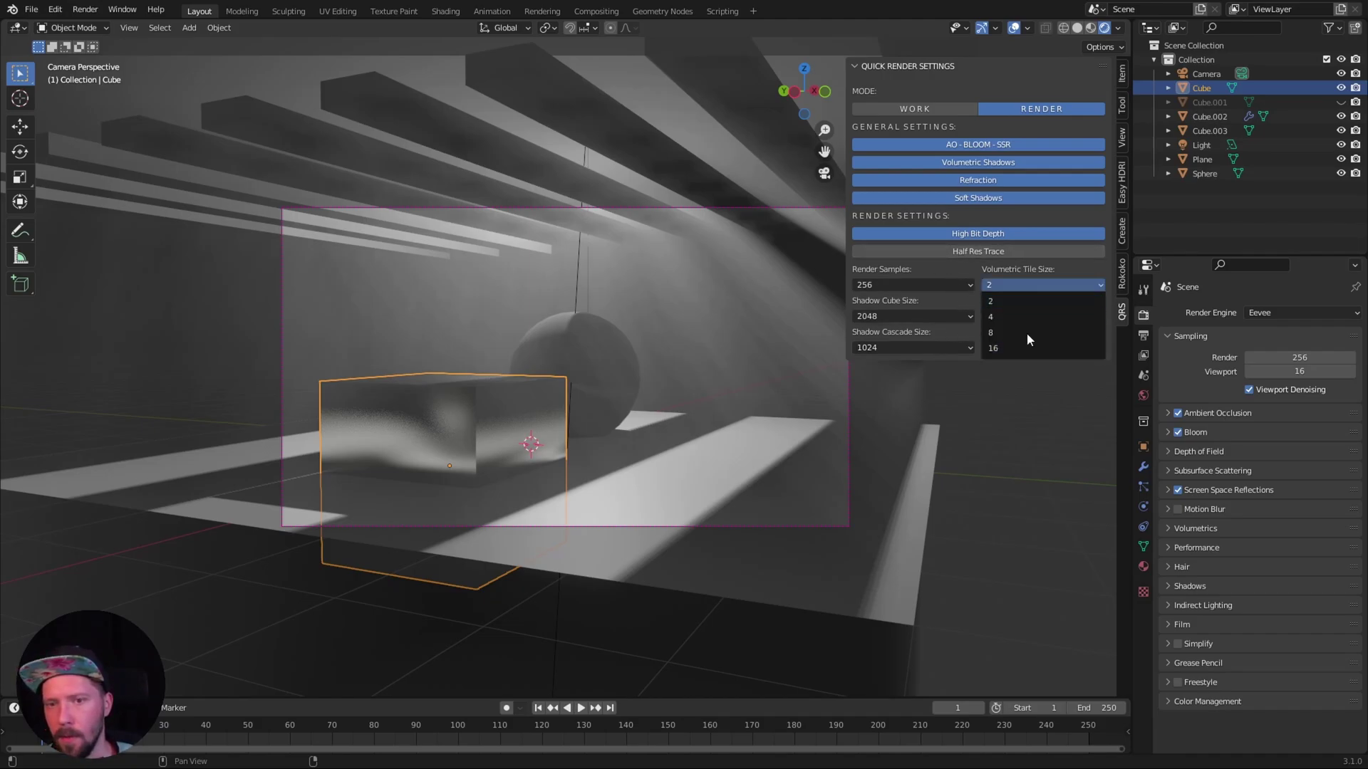
left_click(1010, 301)
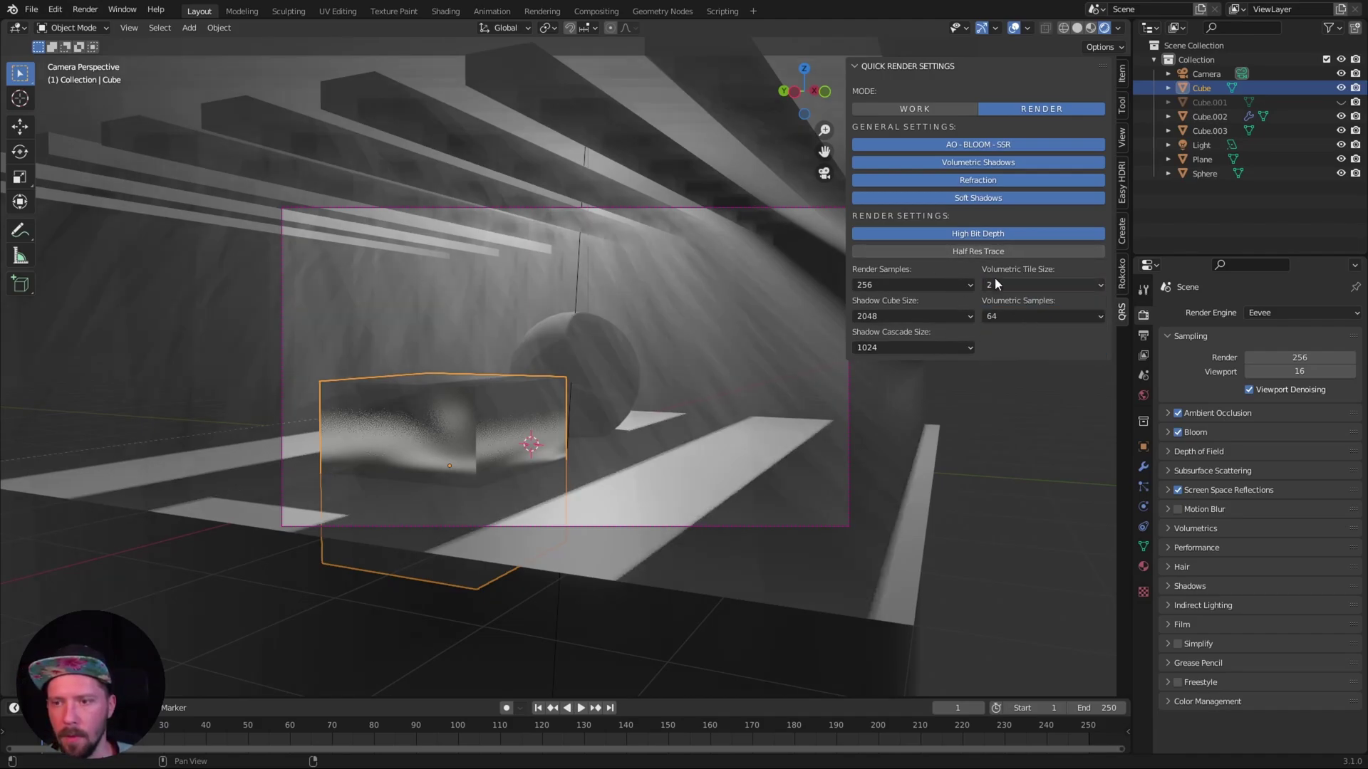
left_click(1019, 316)
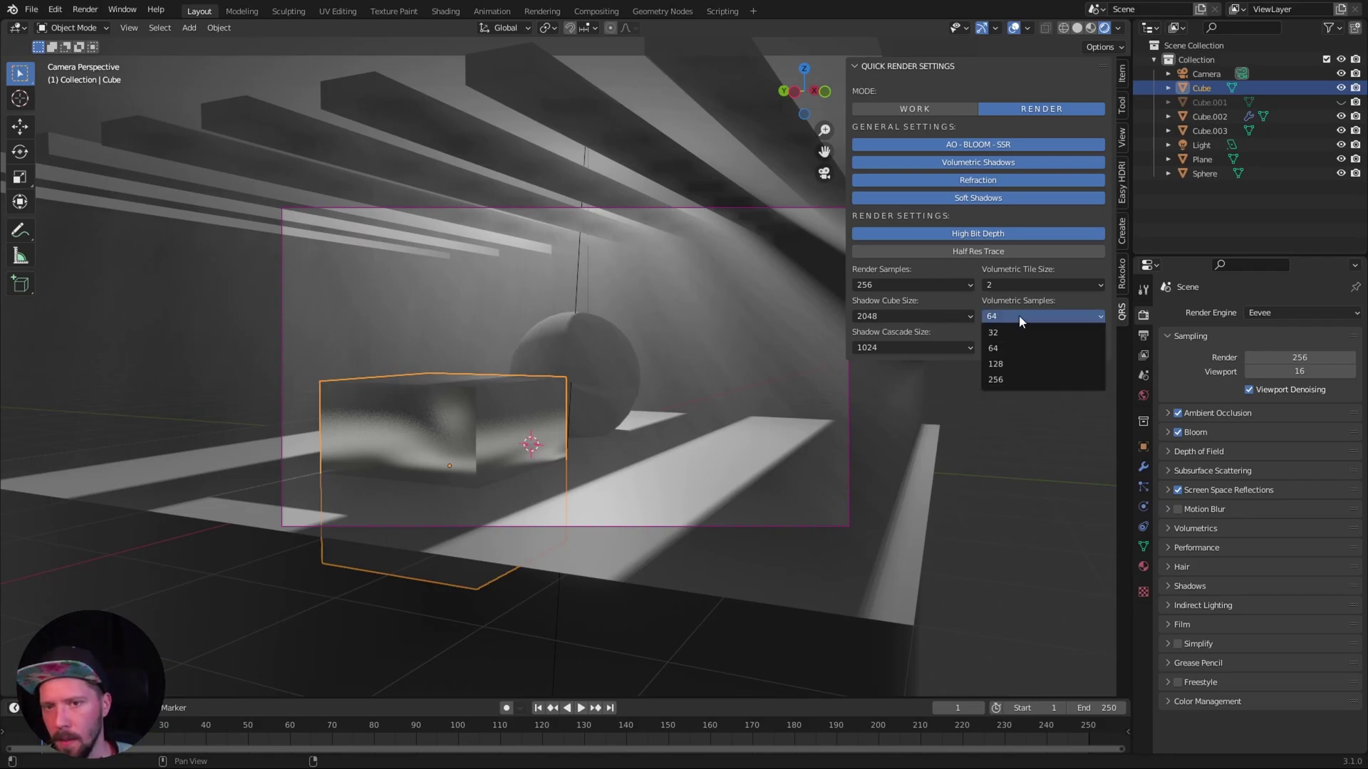
left_click(1030, 362)
middle_click_drag(735, 454, 1009, 345)
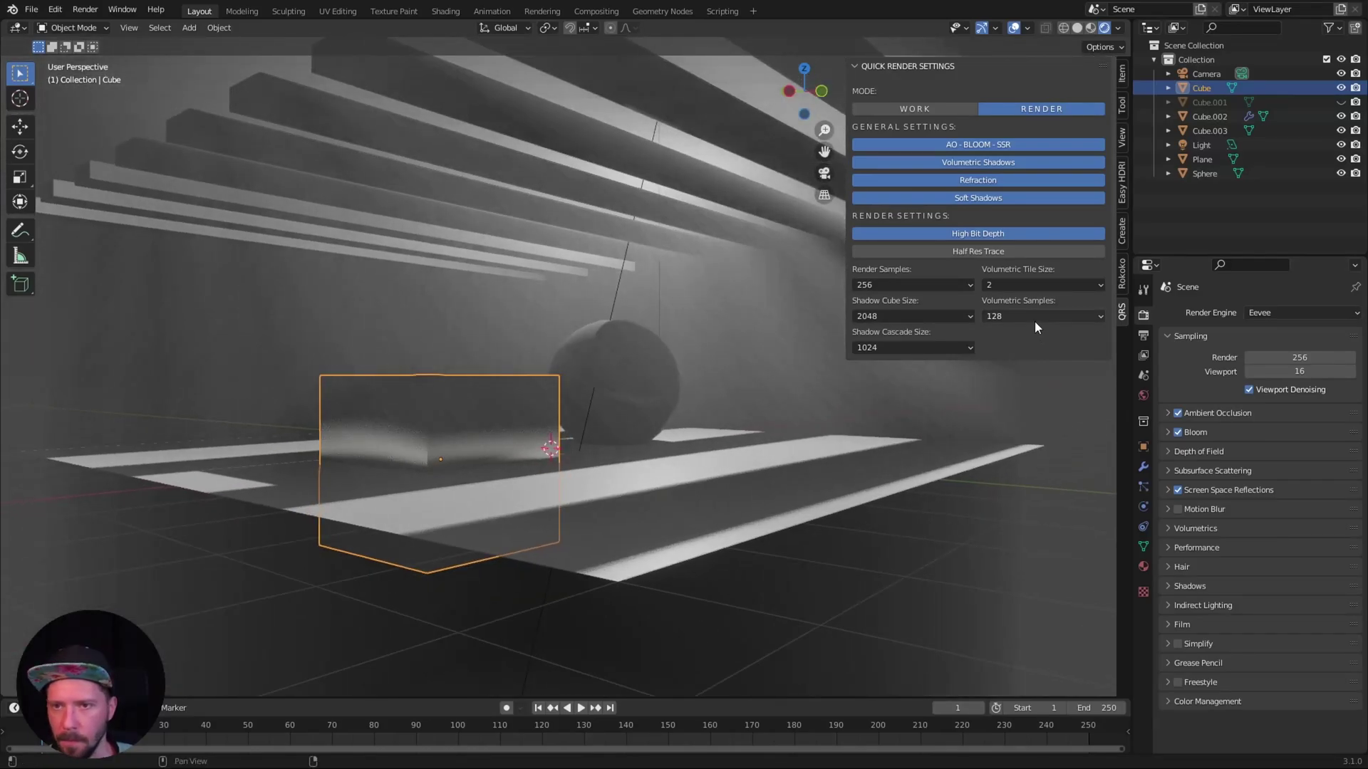
Unhide the glowing Cube.001 and set Volumetric Samples to 256.
left_click(1341, 102)
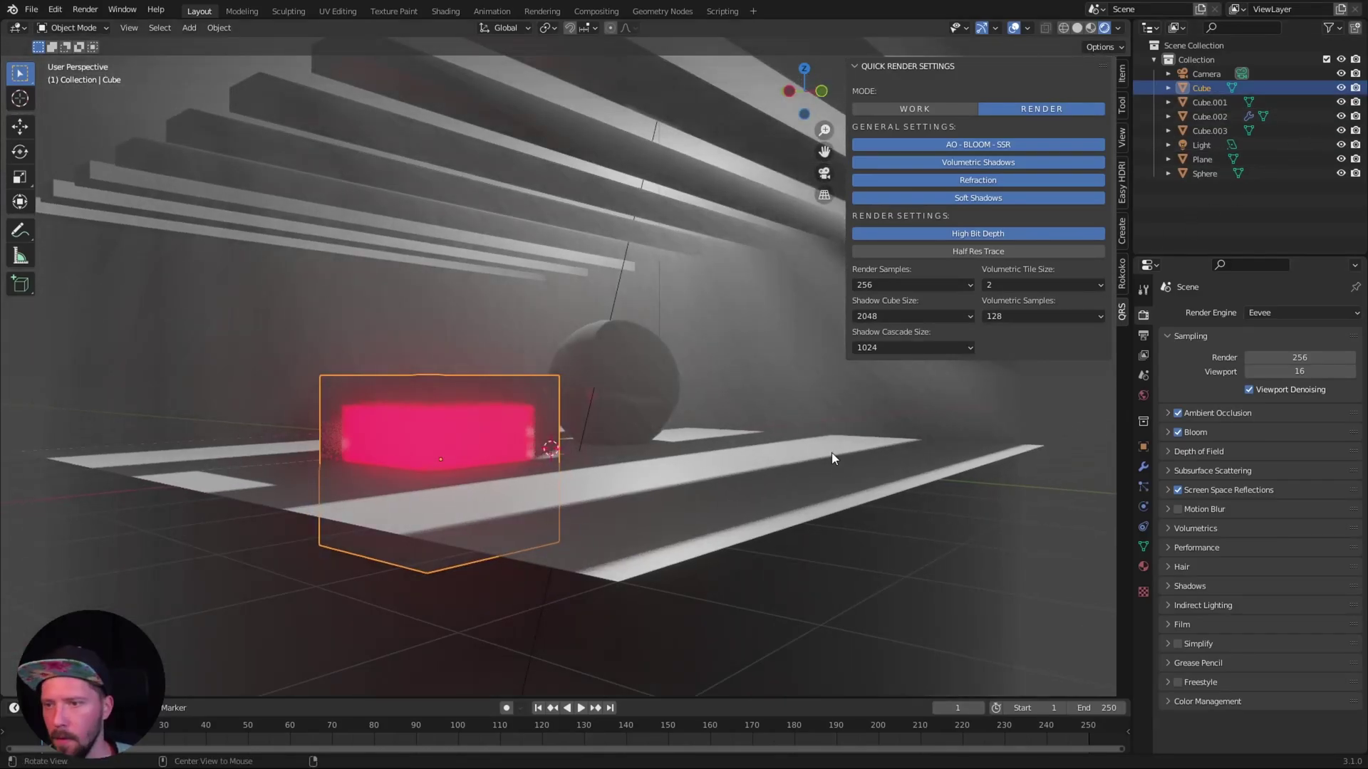
middle_click_drag(832, 451, 827, 476)
left_click(1040, 315)
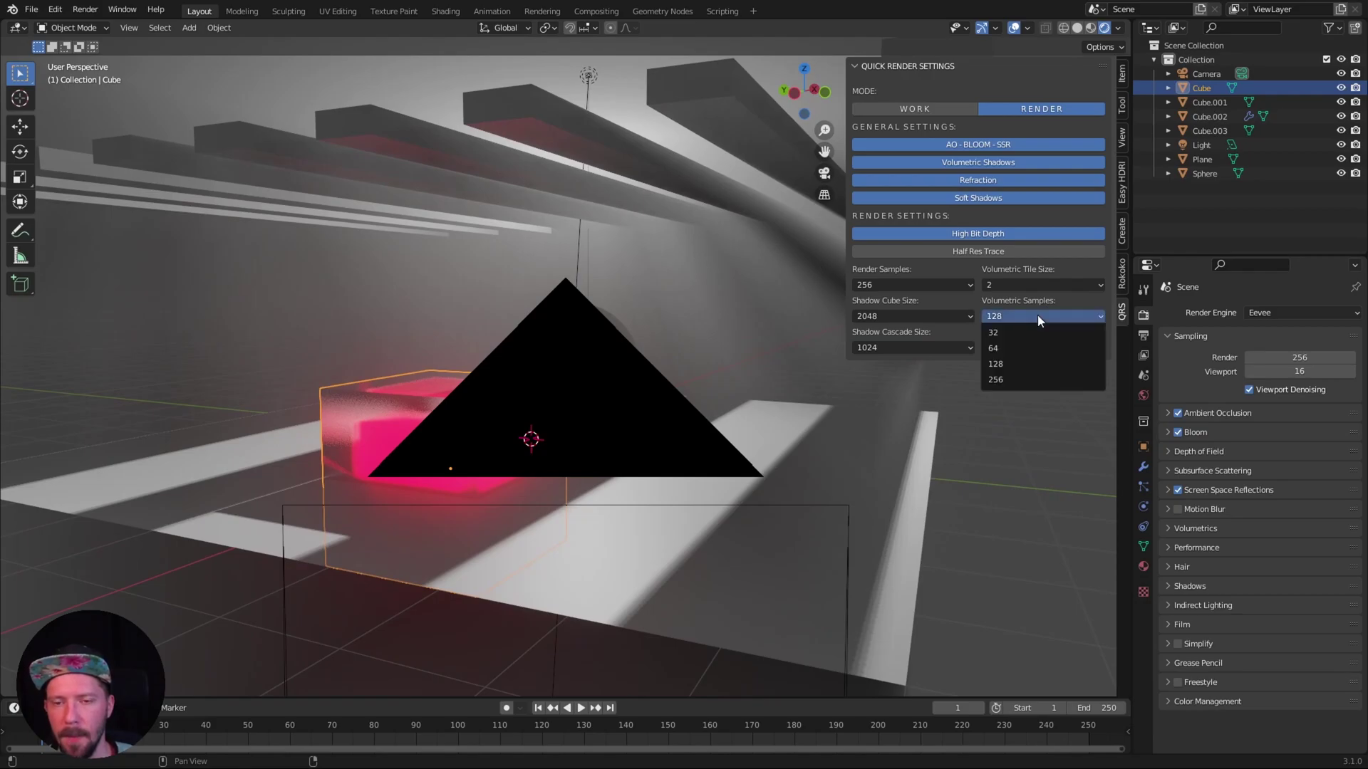
left_click(1037, 382)
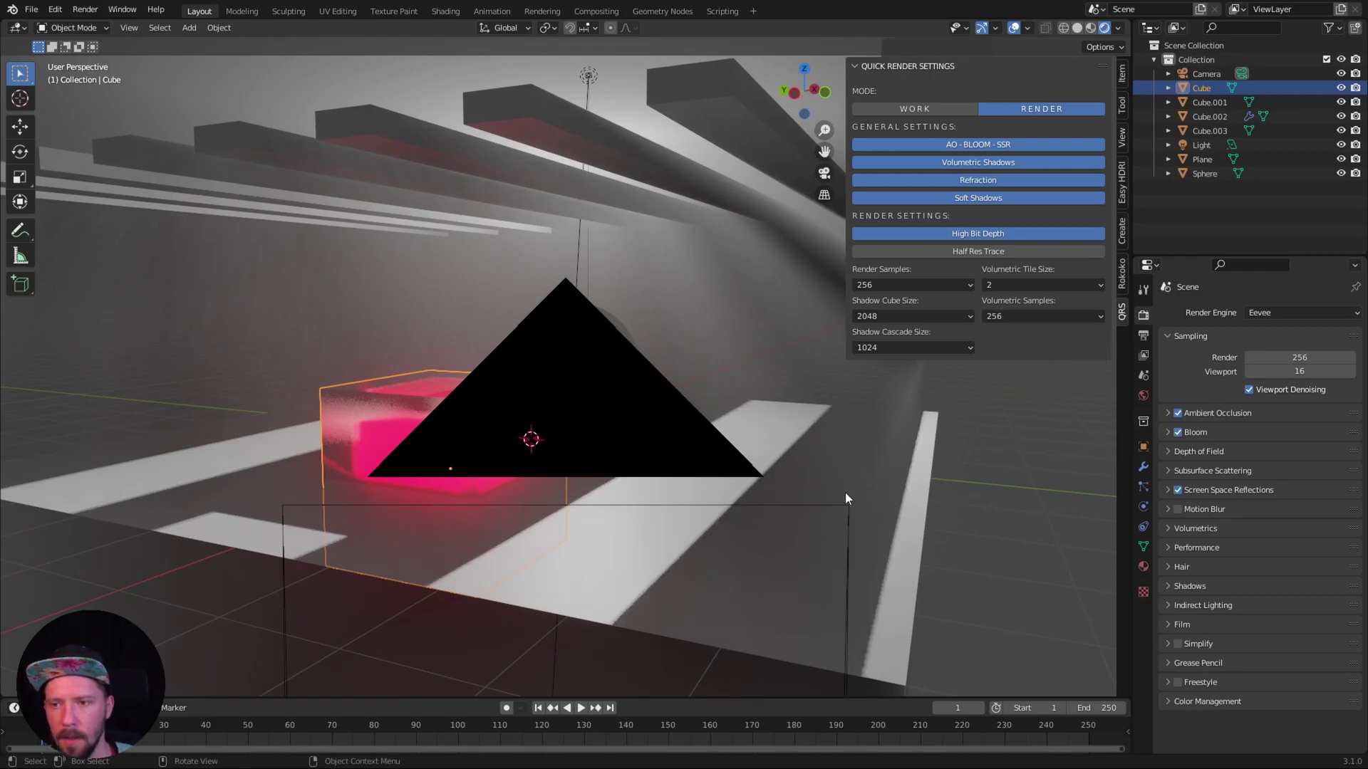
mouse_move(878, 489)
middle_mouse_down()
mouse_move(826, 475)
mouse_move(979, 515)
mouse_move(1077, 512)
mouse_move(1011, 476)
mouse_move(882, 510)
middle_mouse_up()
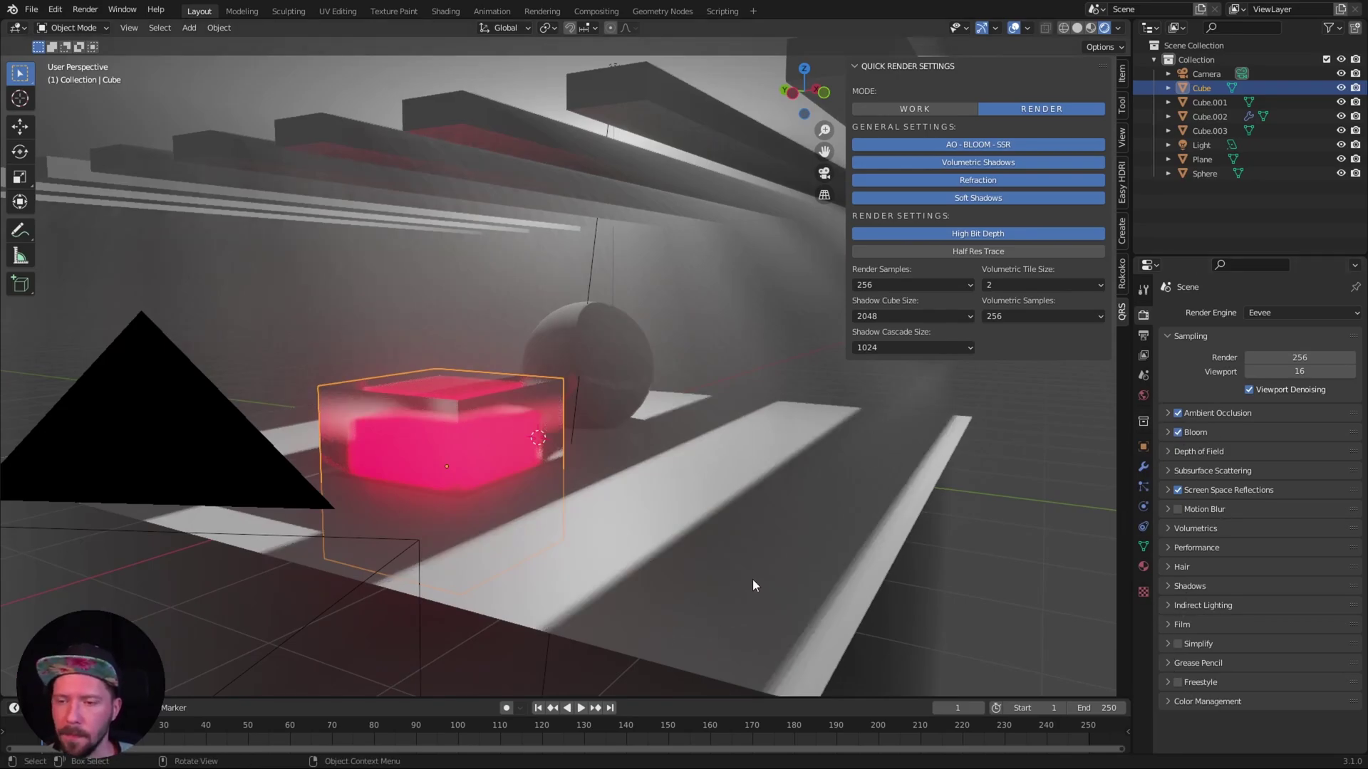
Compare Work mode against Render mode, ending in Render.
left_click(926, 110)
middle_click_drag(841, 362, 801, 401)
left_click(1057, 110)
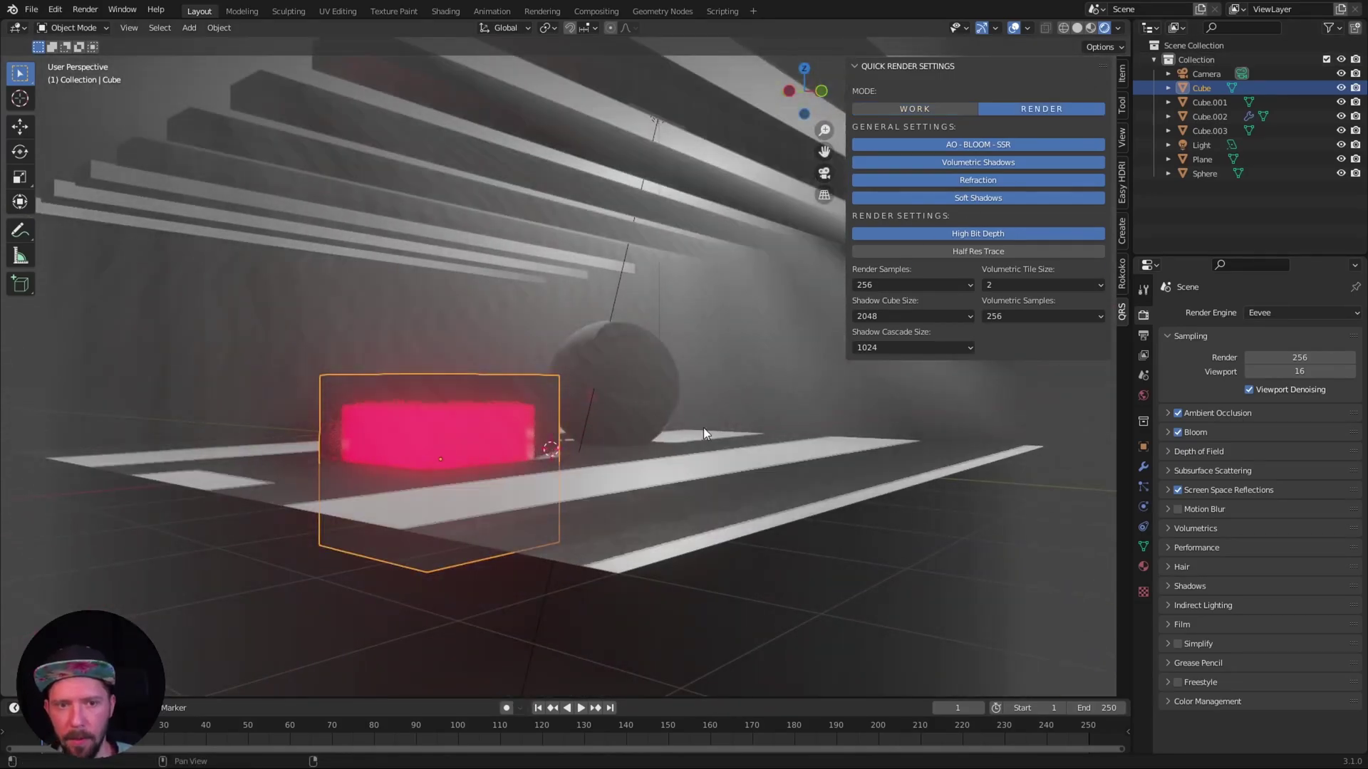
left_click(85, 9)
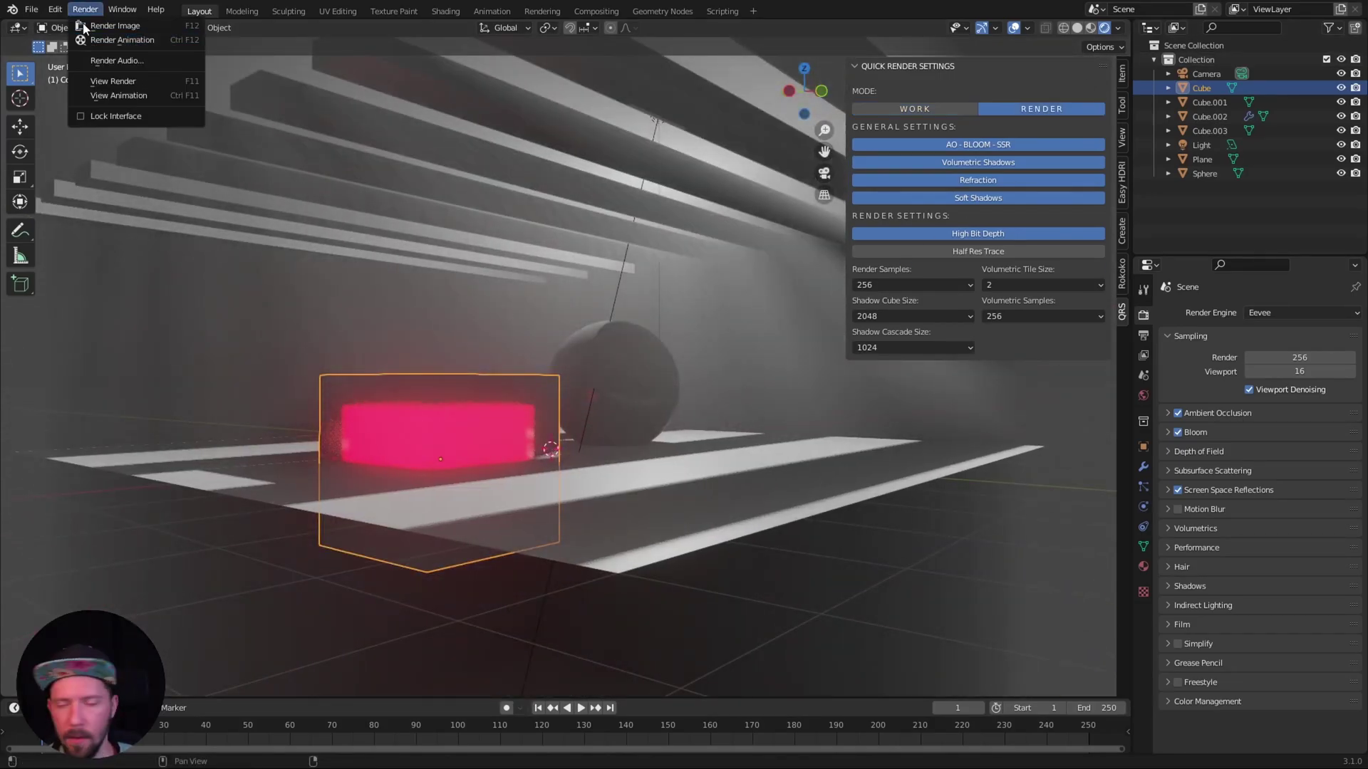